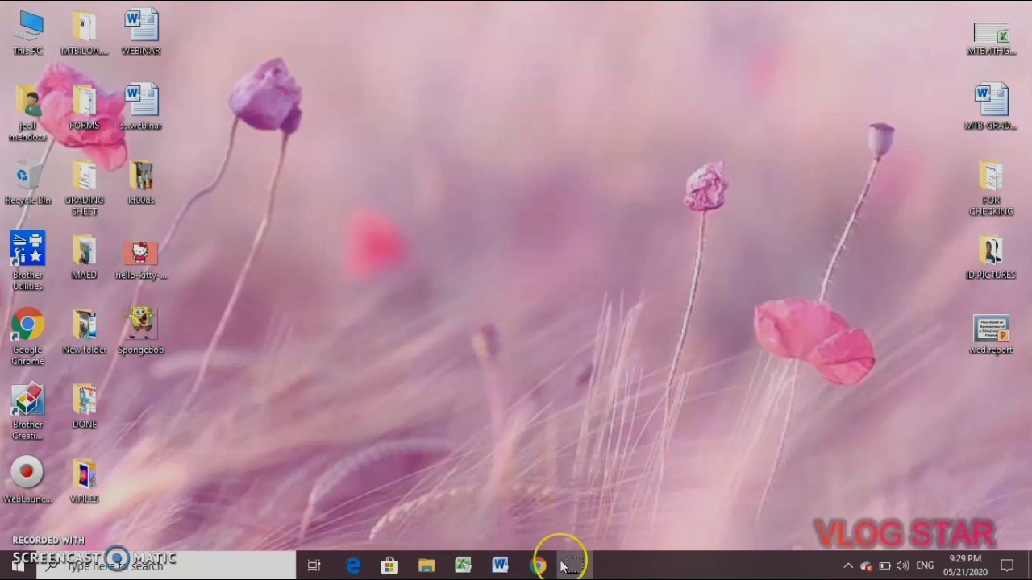
# Restore the blank Book1 workbook from the taskbar so it fills the screen
pyautogui.click(464, 566)
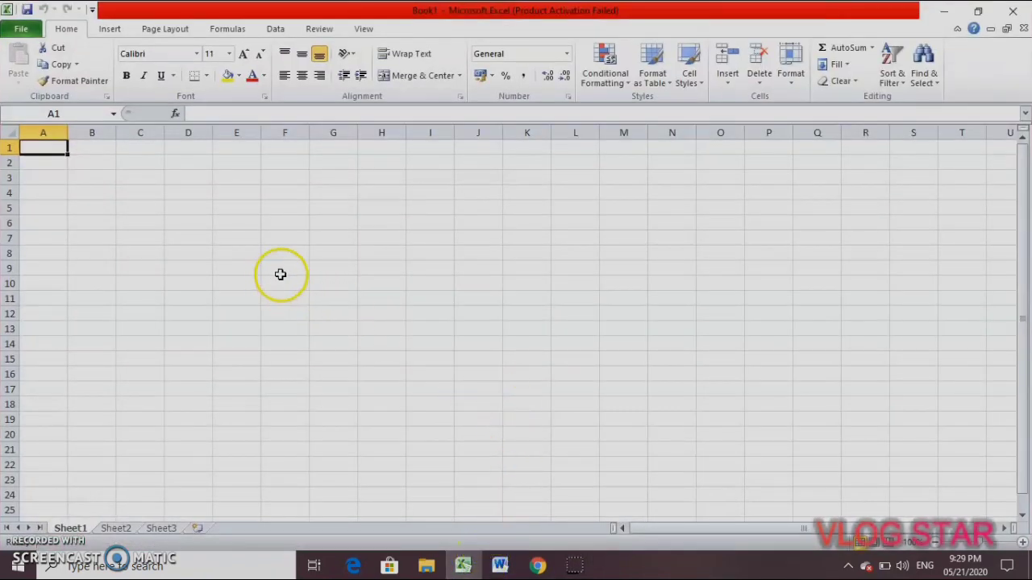
# Set the sheet to A4 paper with Narrow margins and portrait orientation
pyautogui.click(167, 30)
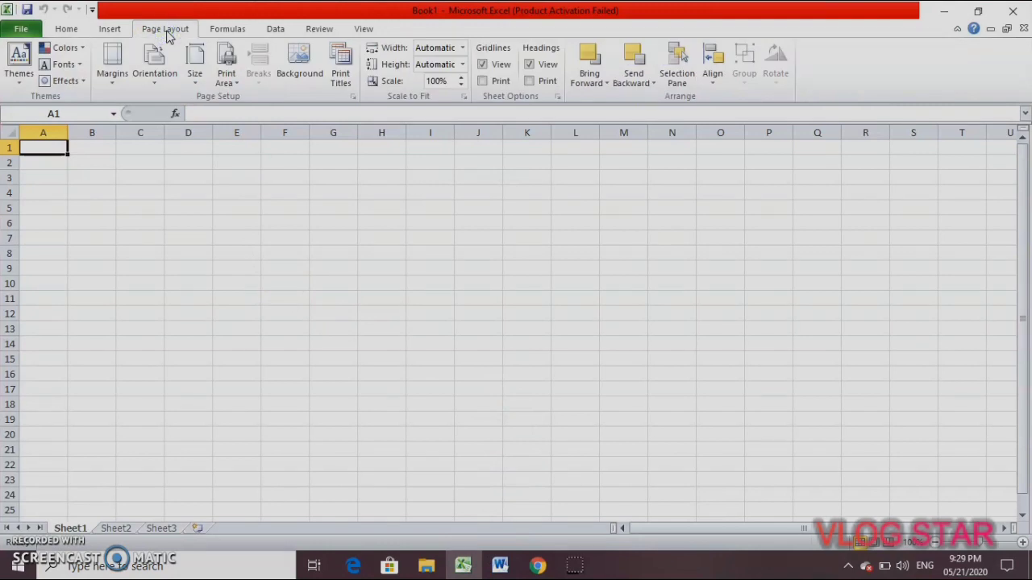
pyautogui.click(204, 73)
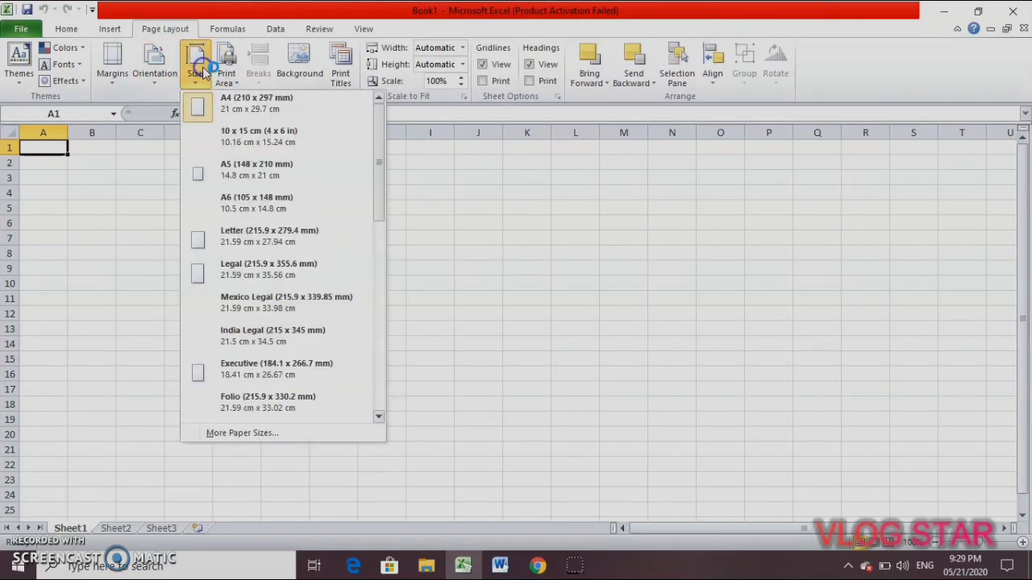
pyautogui.click(202, 105)
pyautogui.click(123, 80)
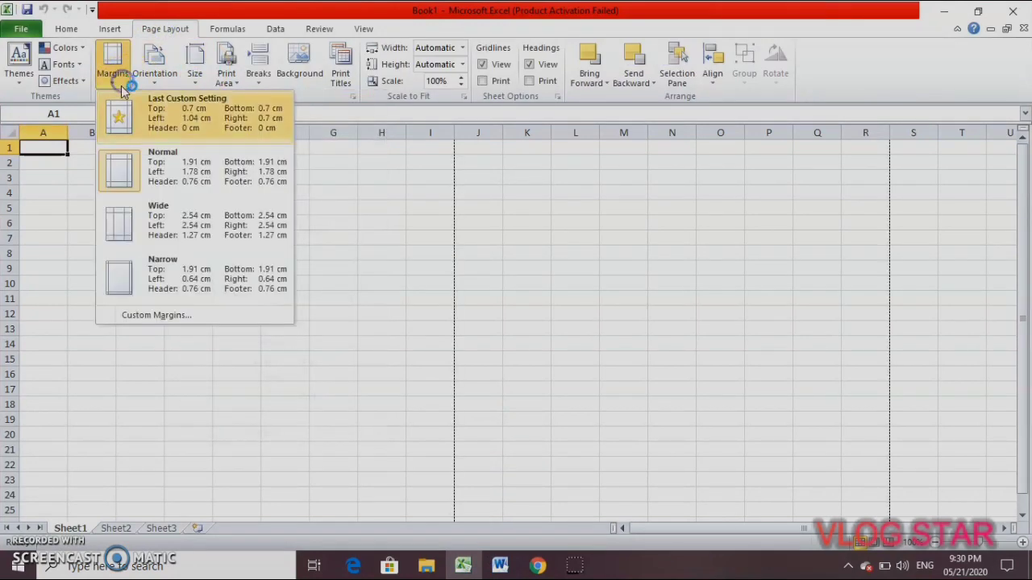
pyautogui.click(122, 282)
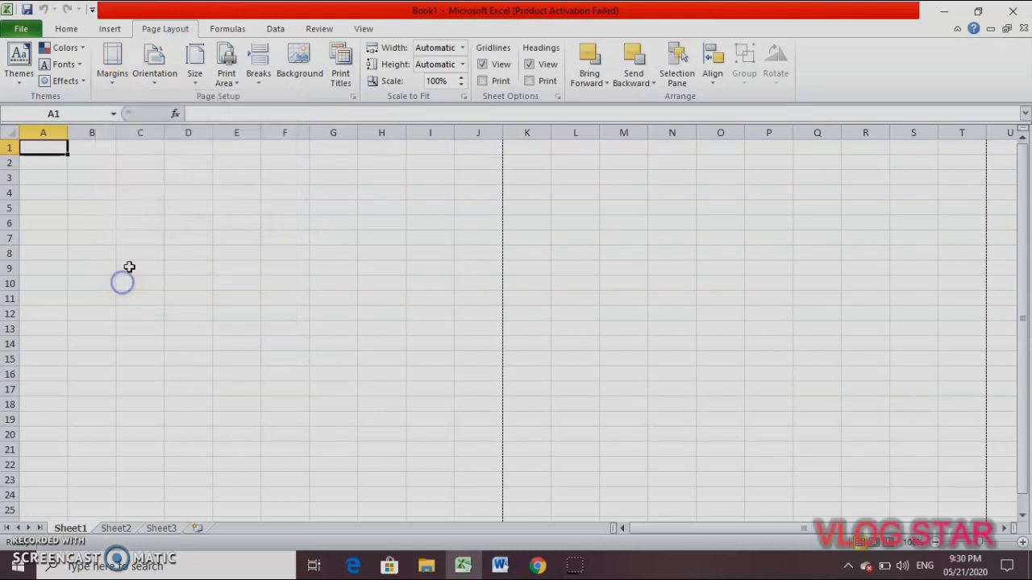
pyautogui.click(156, 72)
pyautogui.click(169, 110)
# Zoom the sheet out until several whole pages are visible
pyautogui.click(952, 526)
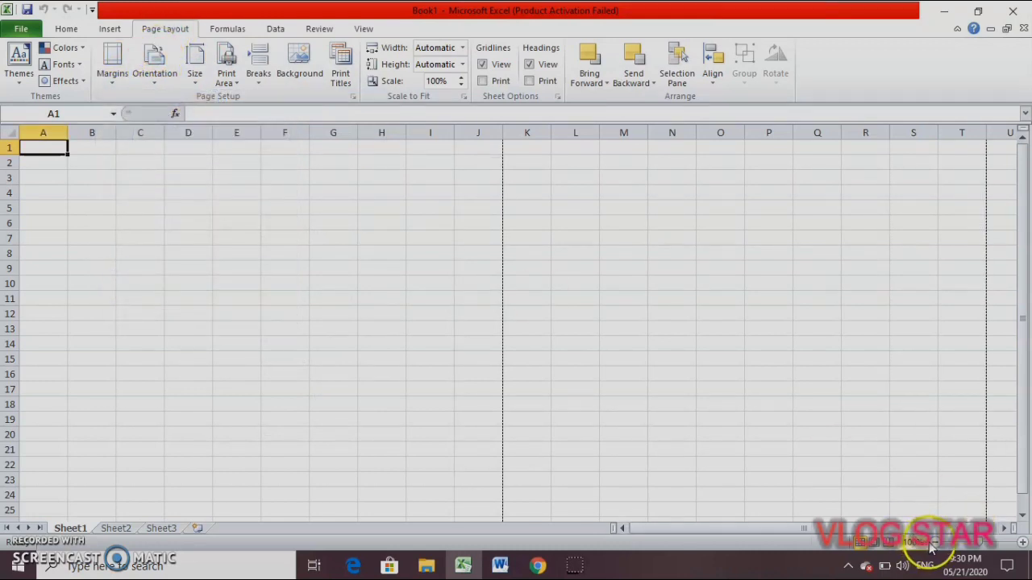
pyautogui.click(935, 546)
pyautogui.click(935, 547)
pyautogui.click(935, 547)
pyautogui.click(935, 546)
pyautogui.click(721, 528)
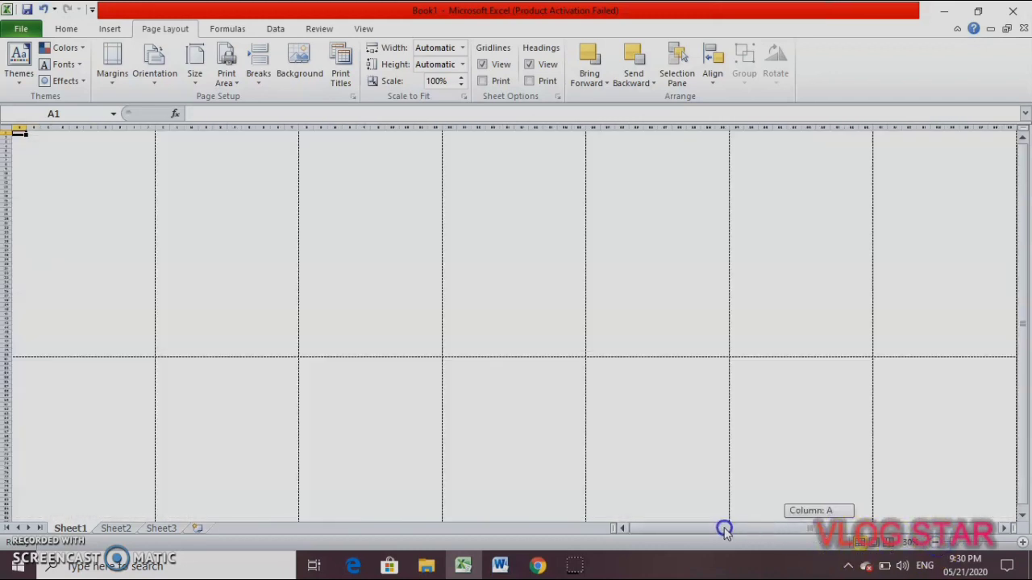
pyautogui.click(1022, 274)
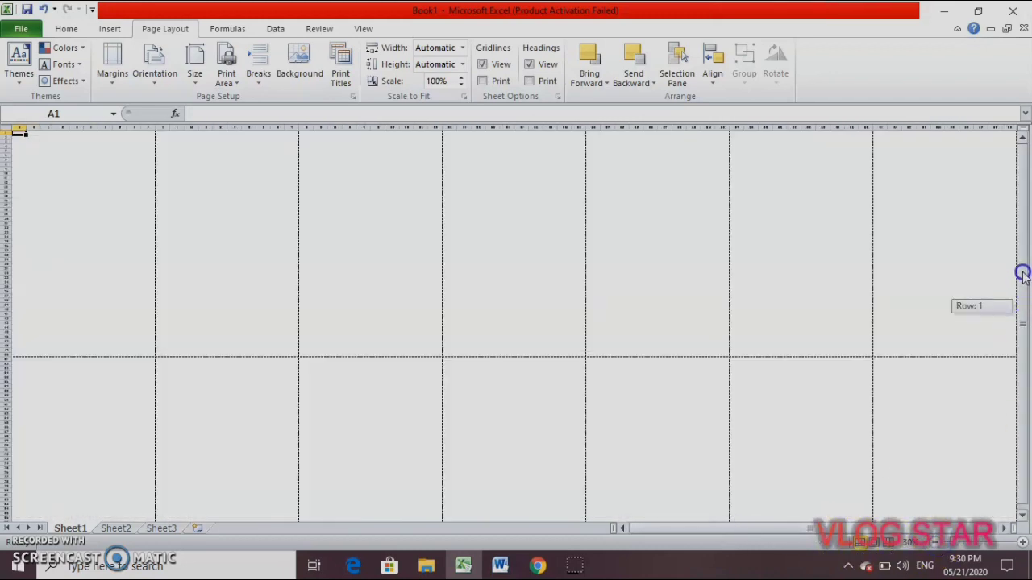
pyautogui.click(110, 29)
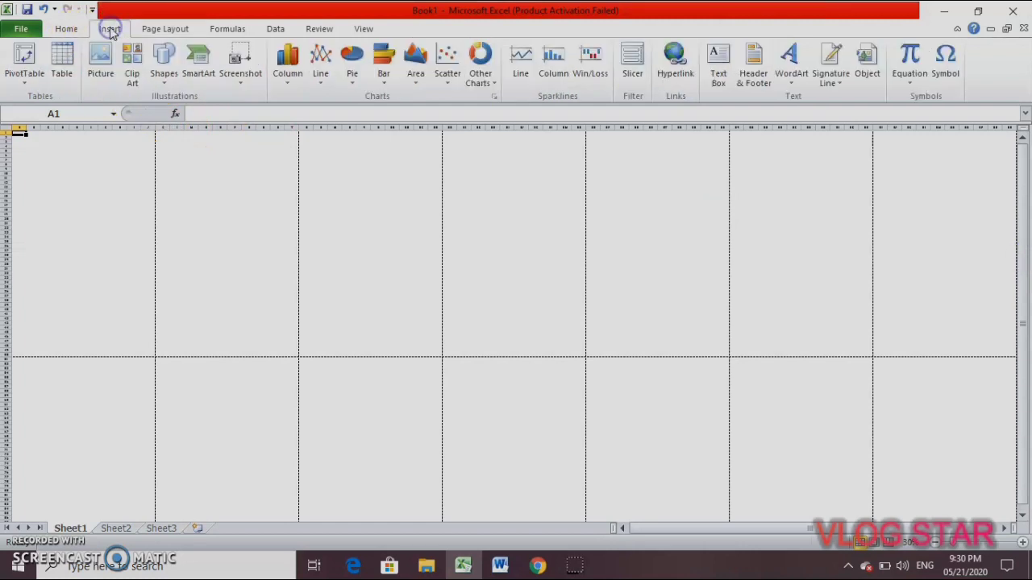
# Insert a WordArt letter A and set its font to Berlin Sans FB Demi
pyautogui.click(790, 75)
pyautogui.click(837, 112)
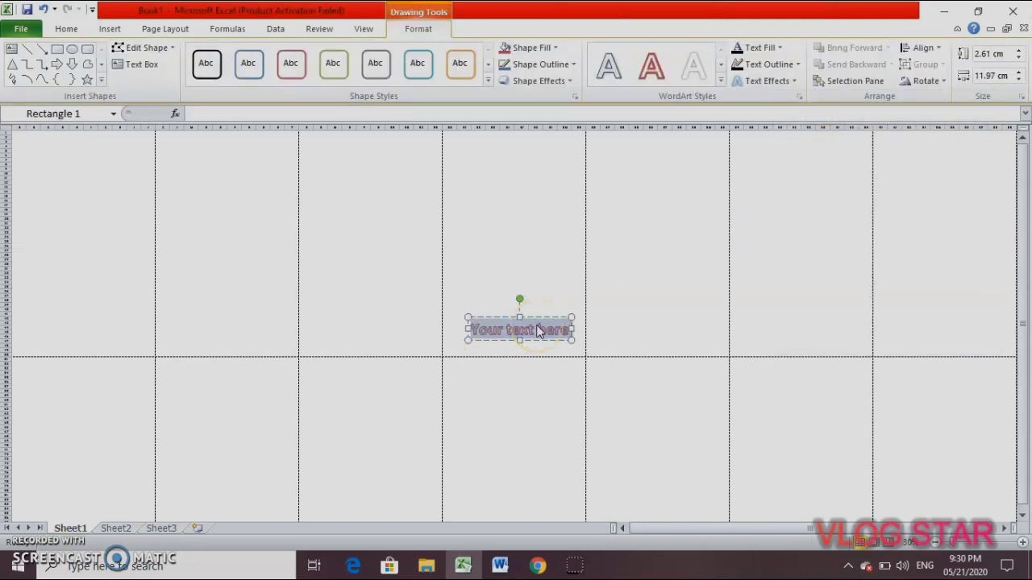
pyautogui.write('A')
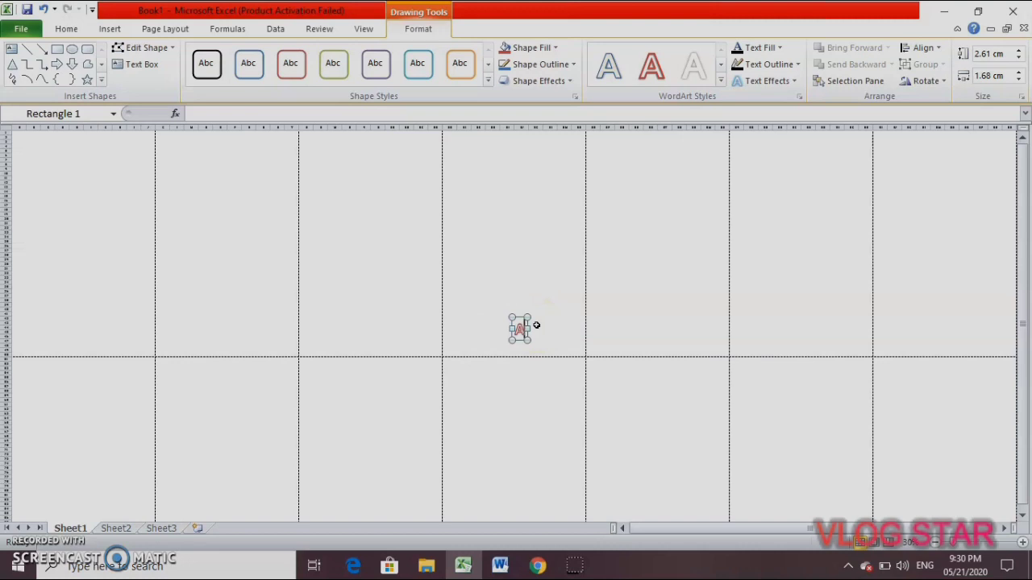
pyautogui.click(53, 33)
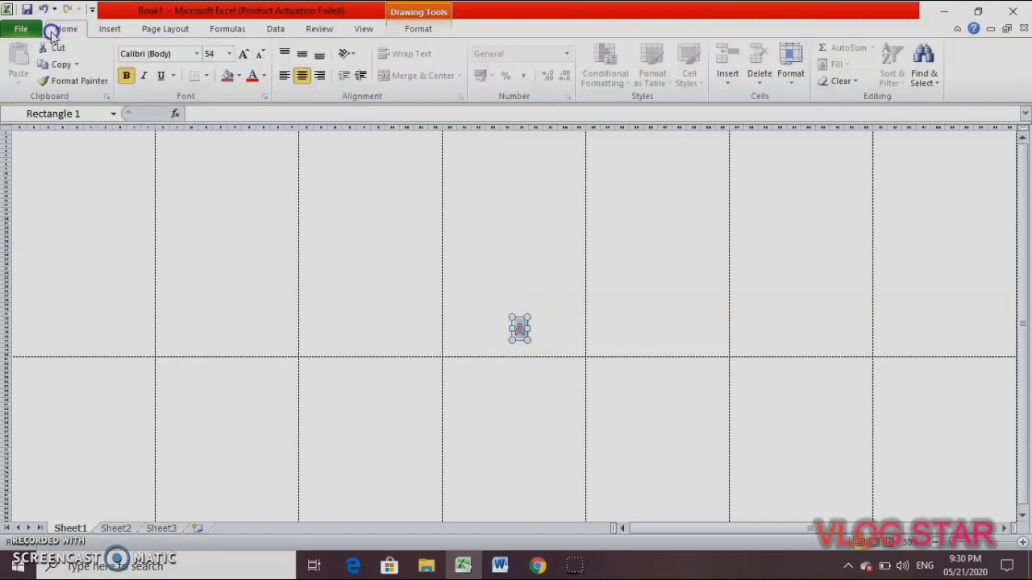
pyautogui.click(197, 55)
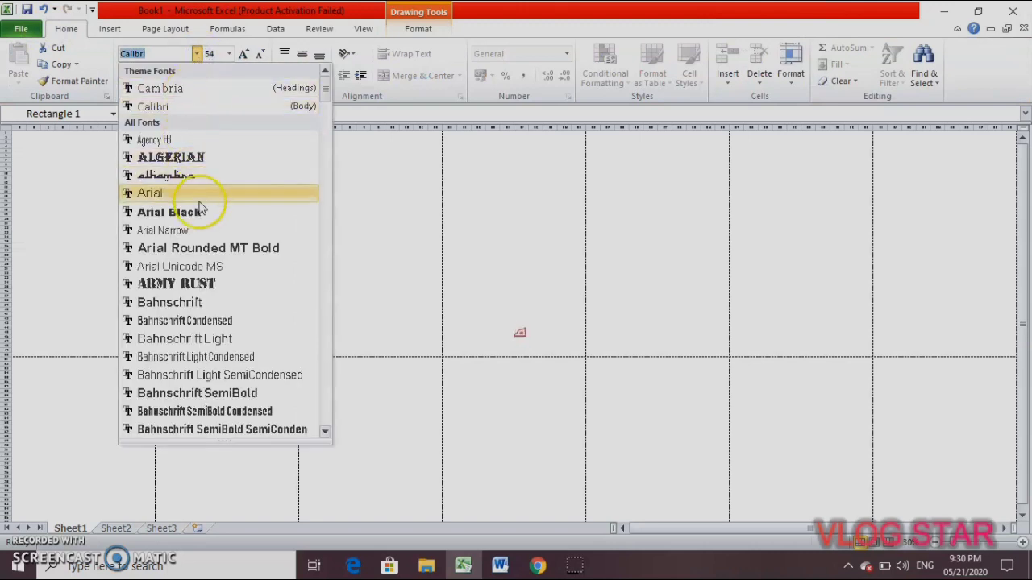
pyautogui.scroll(-5, 202, 194)
pyautogui.scroll(-2, 211, 277)
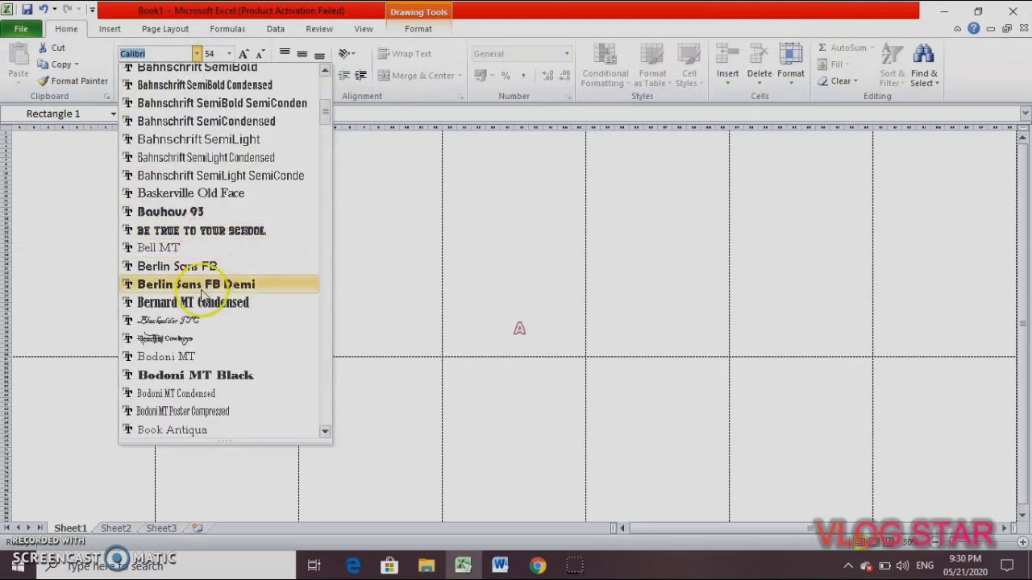
pyautogui.click(209, 284)
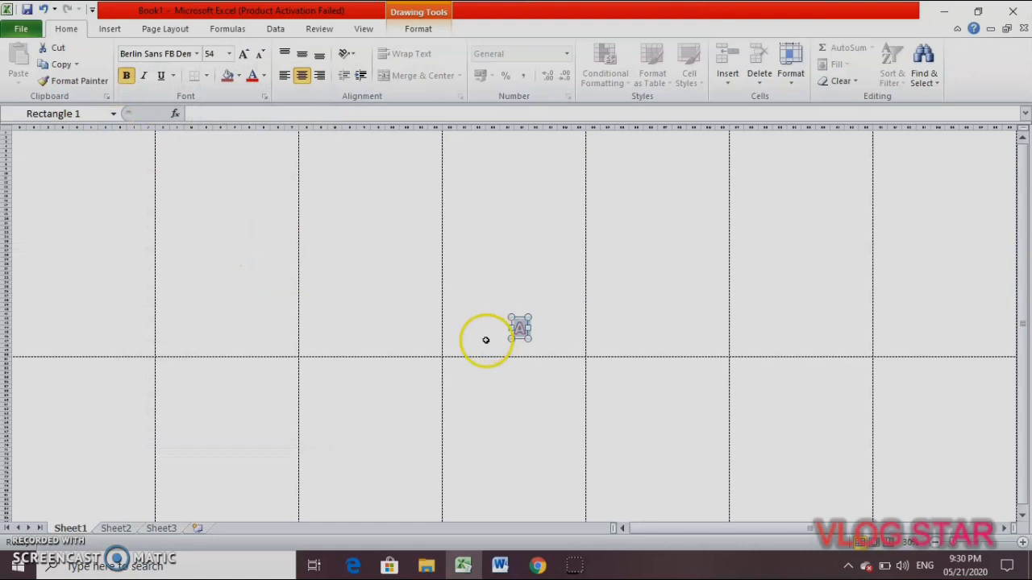
# Enlarge the letter A to size 595 and move it onto the top-left page
pyautogui.click(244, 54)
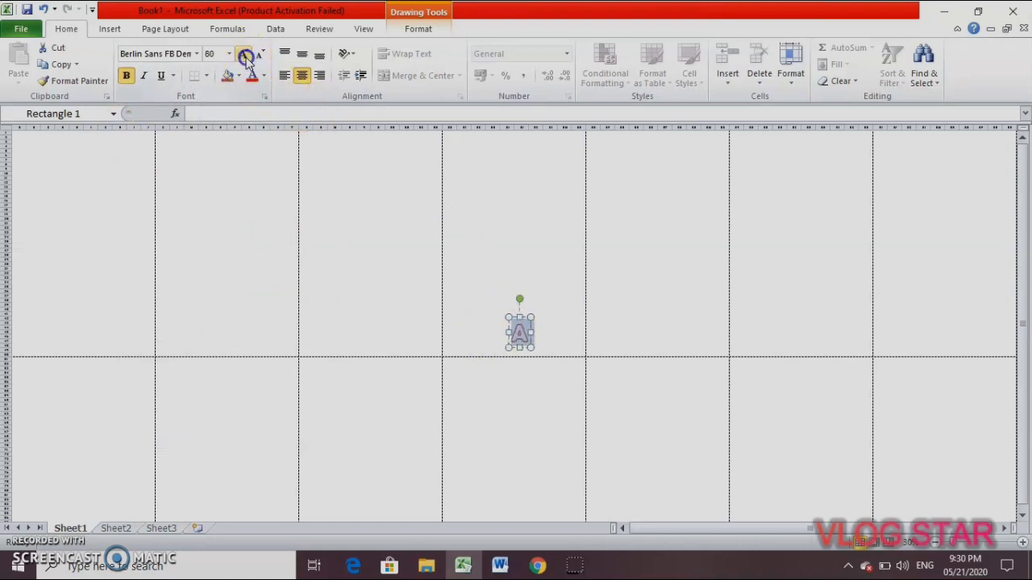
pyautogui.click(244, 55)
pyautogui.click(244, 54)
pyautogui.click(244, 55)
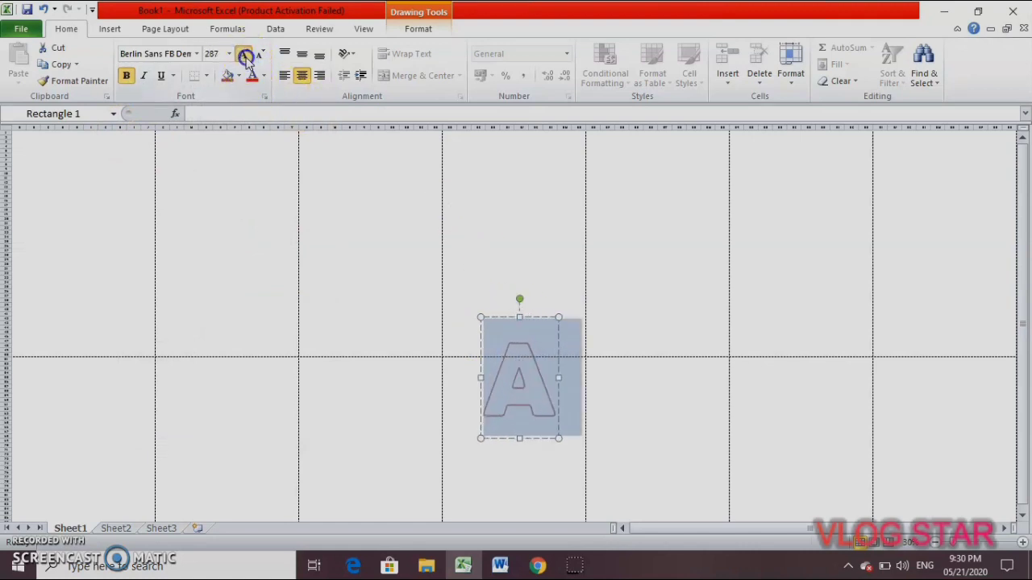
pyautogui.click(244, 54)
pyautogui.click(244, 55)
pyautogui.moveTo(539, 317)
pyautogui.mouseDown()
pyautogui.moveTo(88, 148)
pyautogui.moveTo(97, 137)
pyautogui.mouseUp()
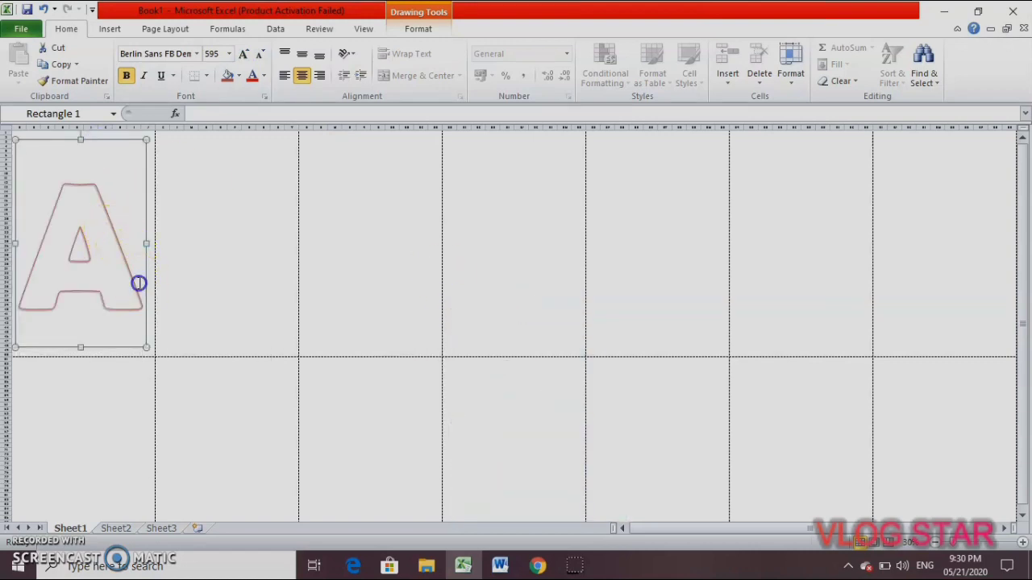
pyautogui.moveTo(139, 283); pyautogui.dragTo(68, 284)
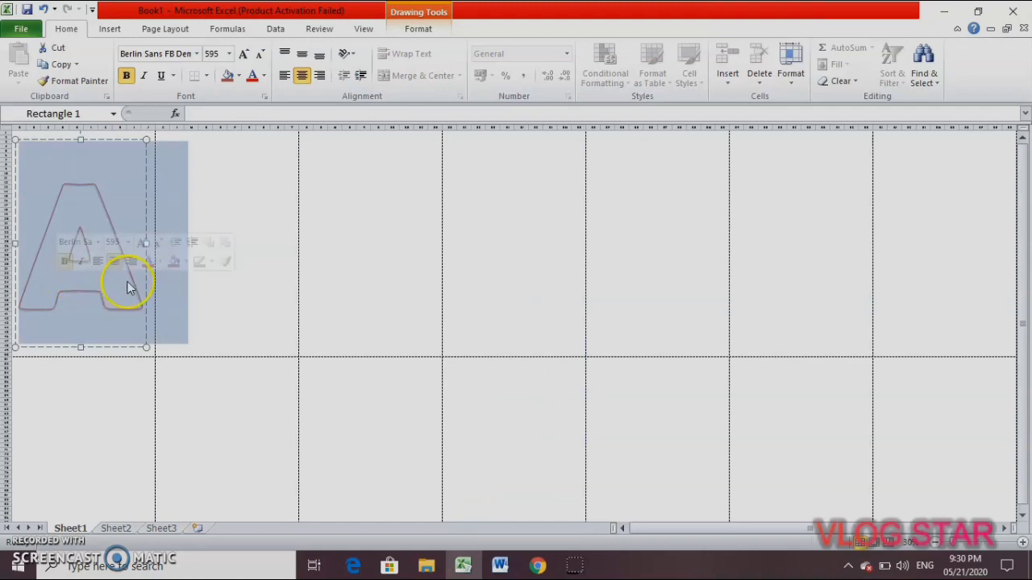
# Fill the letter A's text with the Desktop picture hello-kitty-wallpaper-37_605
pyautogui.click(431, 36)
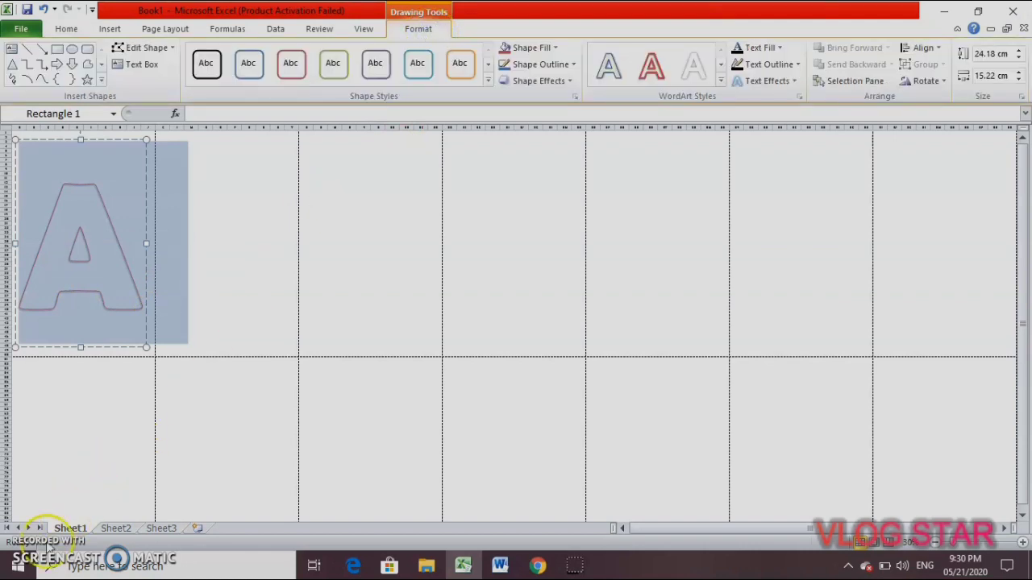
pyautogui.click(339, 491)
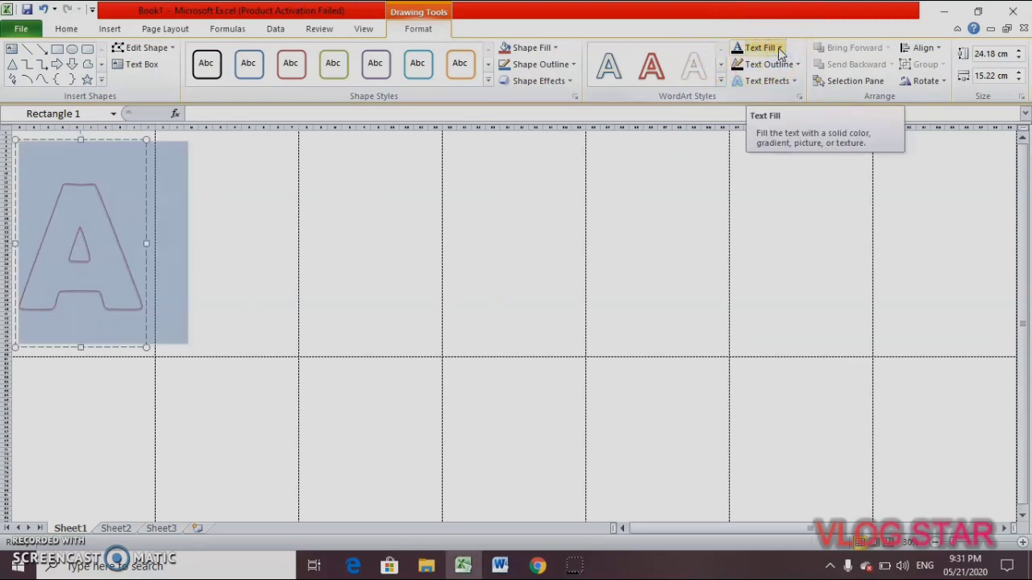
pyautogui.click(781, 48)
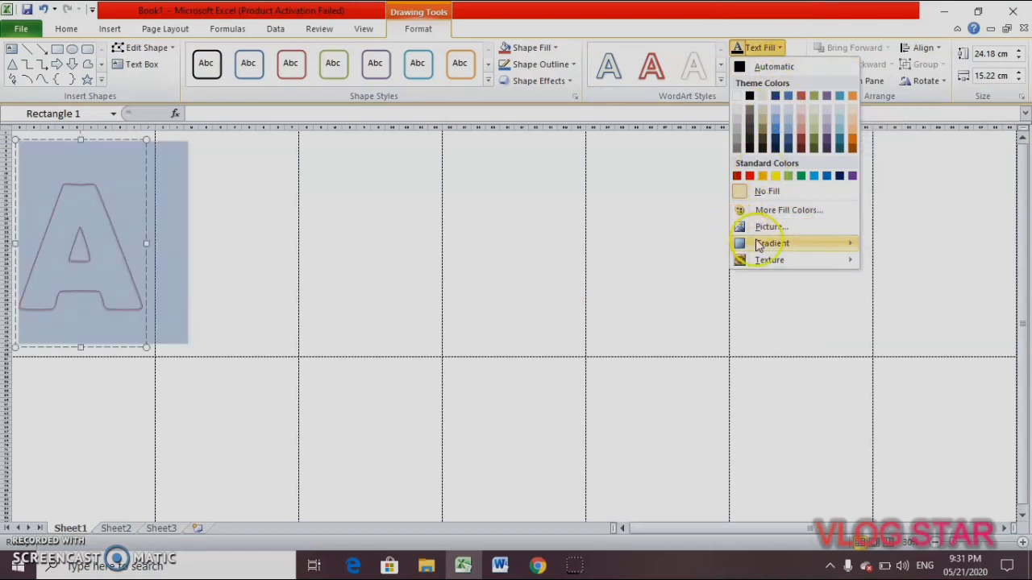
pyautogui.click(793, 228)
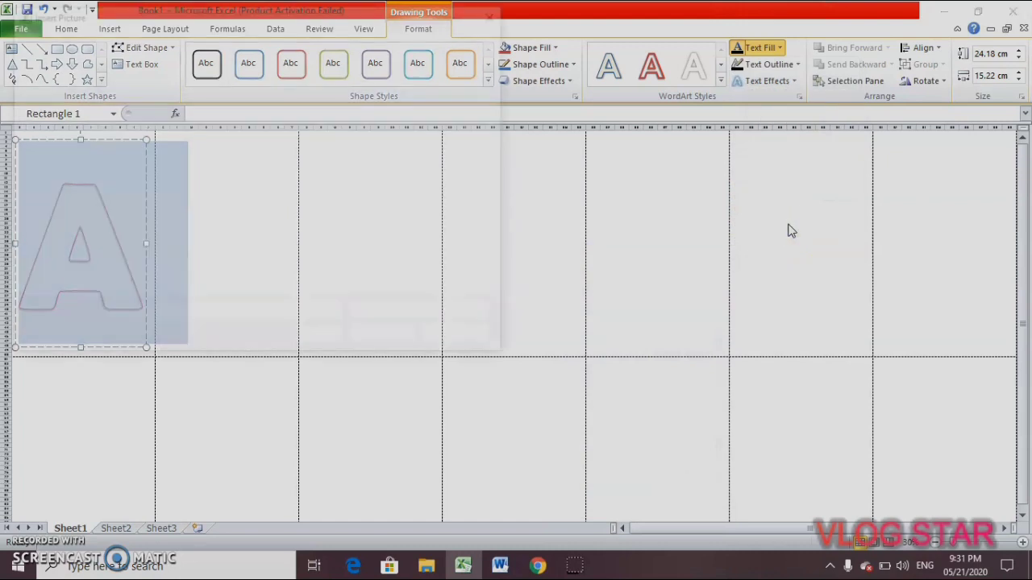
pyautogui.click(65, 114)
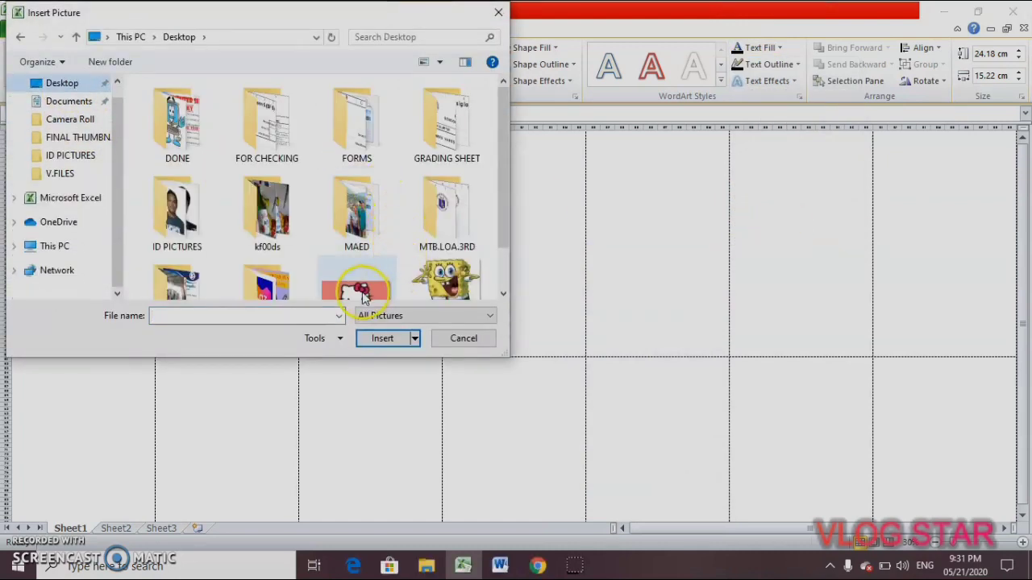
pyautogui.click(361, 292)
pyautogui.click(382, 345)
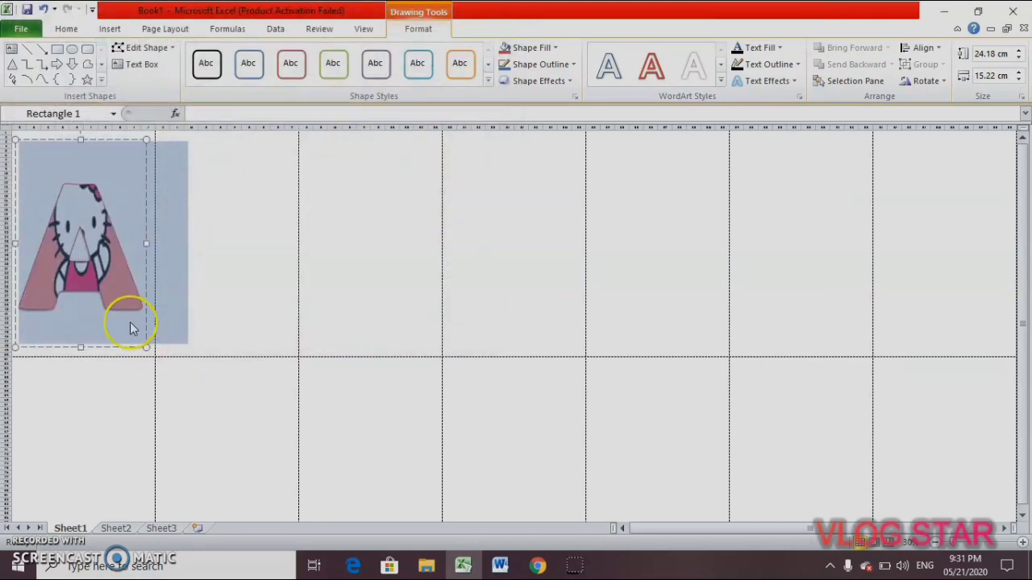
pyautogui.click(129, 323)
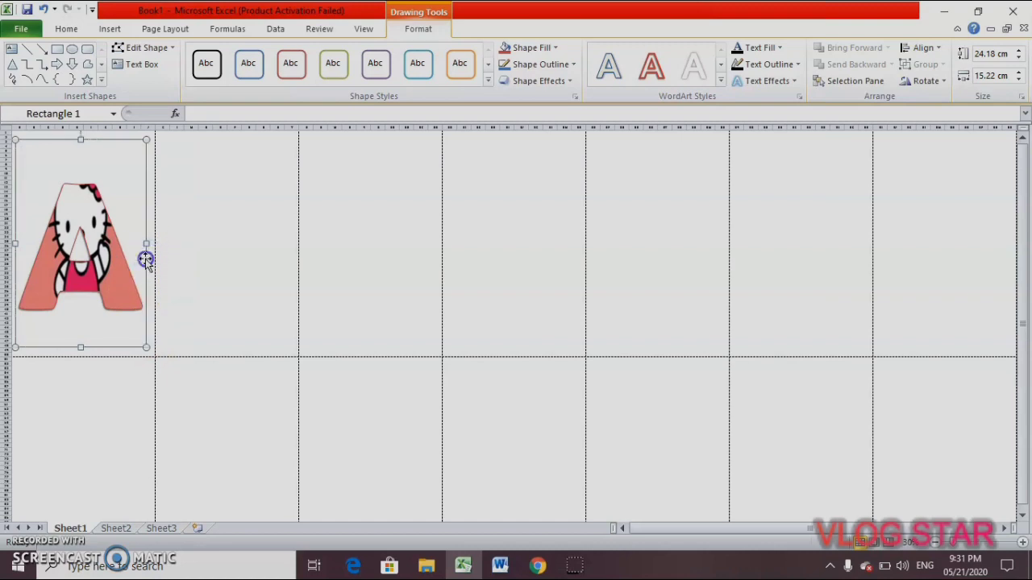
# Copy the letter A shape and place the copy in the second cell
pyautogui.rightClick(143, 258)
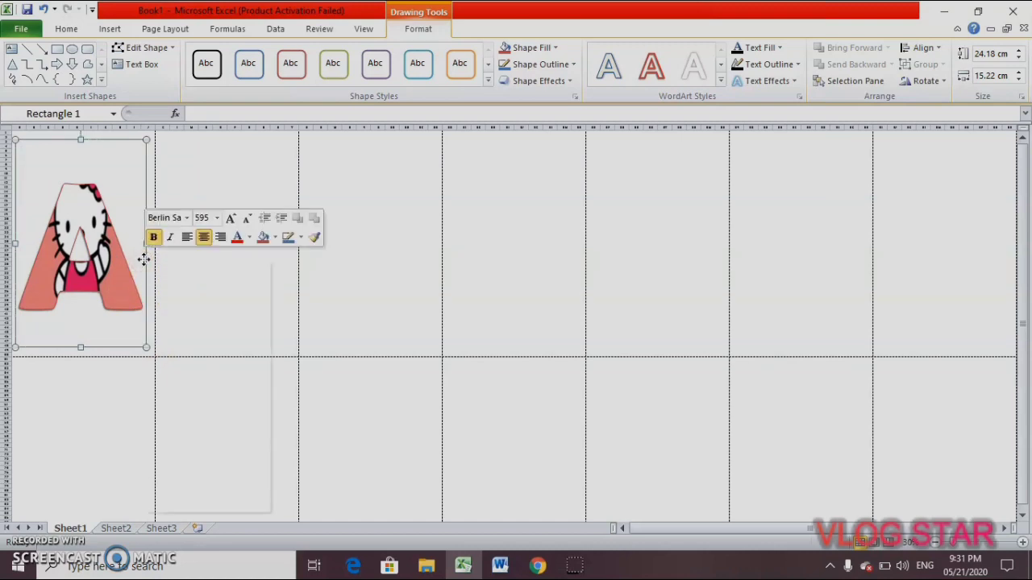
pyautogui.click(164, 284)
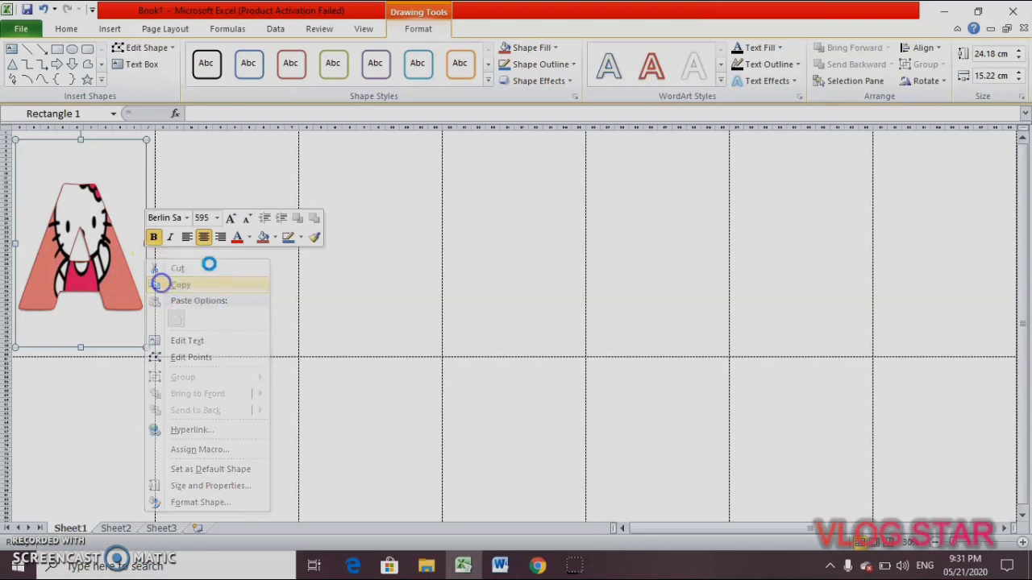
pyautogui.click(207, 263)
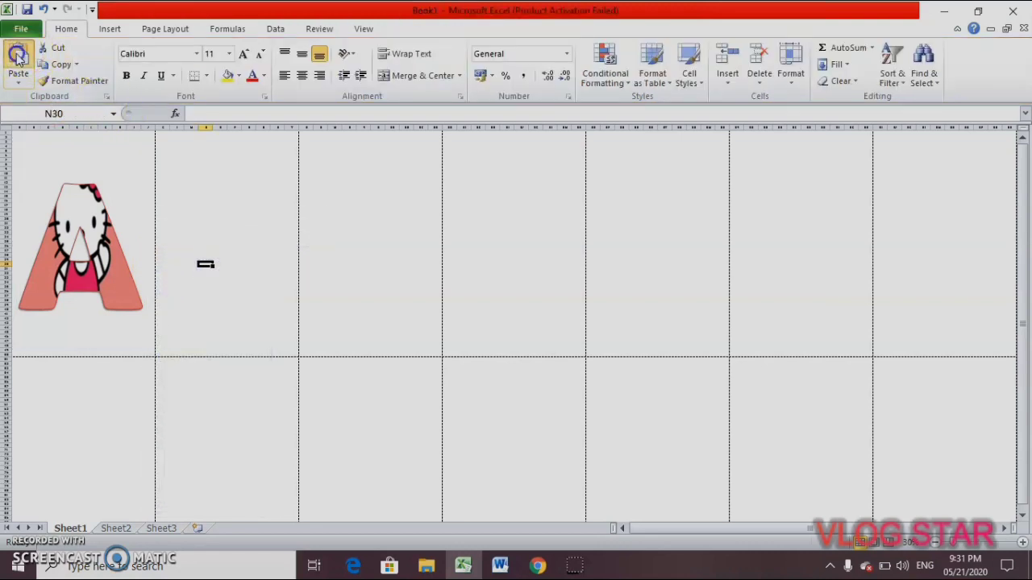
pyautogui.click(18, 58)
pyautogui.moveTo(240, 262); pyautogui.dragTo(203, 144)
pyautogui.moveTo(272, 248); pyautogui.dragTo(187, 248)
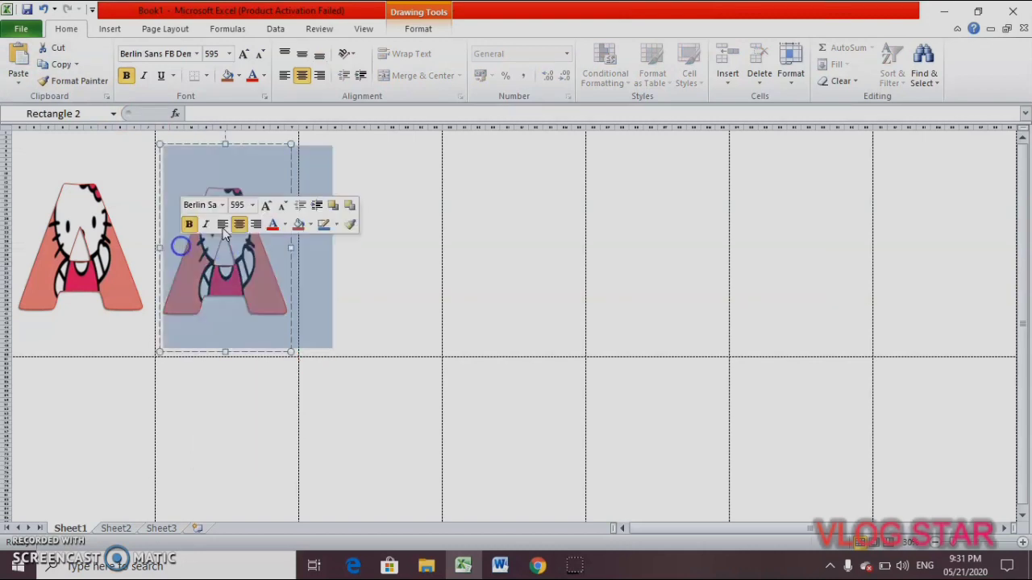
# Give the copied letter a SpongeBob picture as its text fill
pyautogui.click(432, 30)
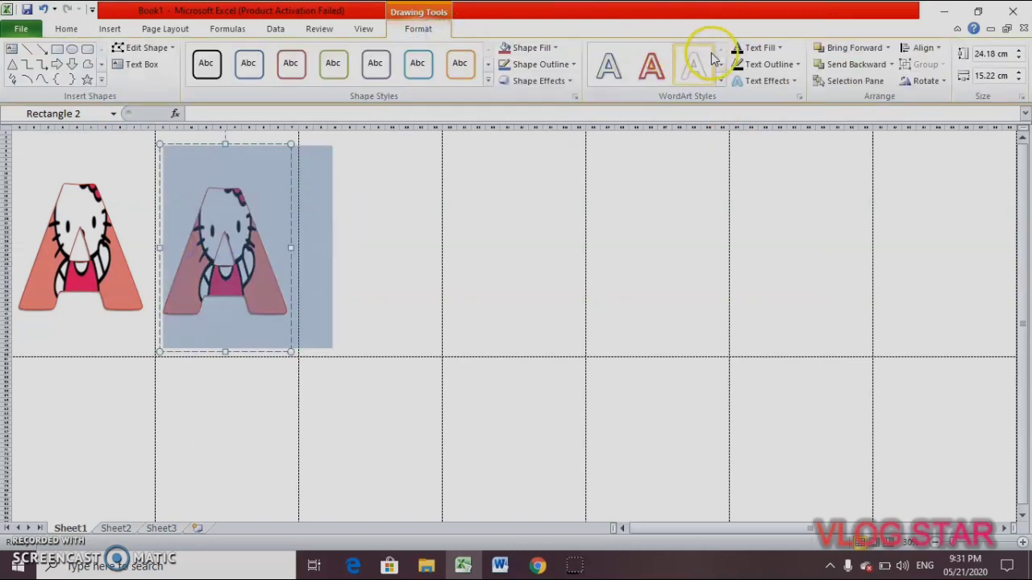
pyautogui.click(779, 47)
pyautogui.click(766, 226)
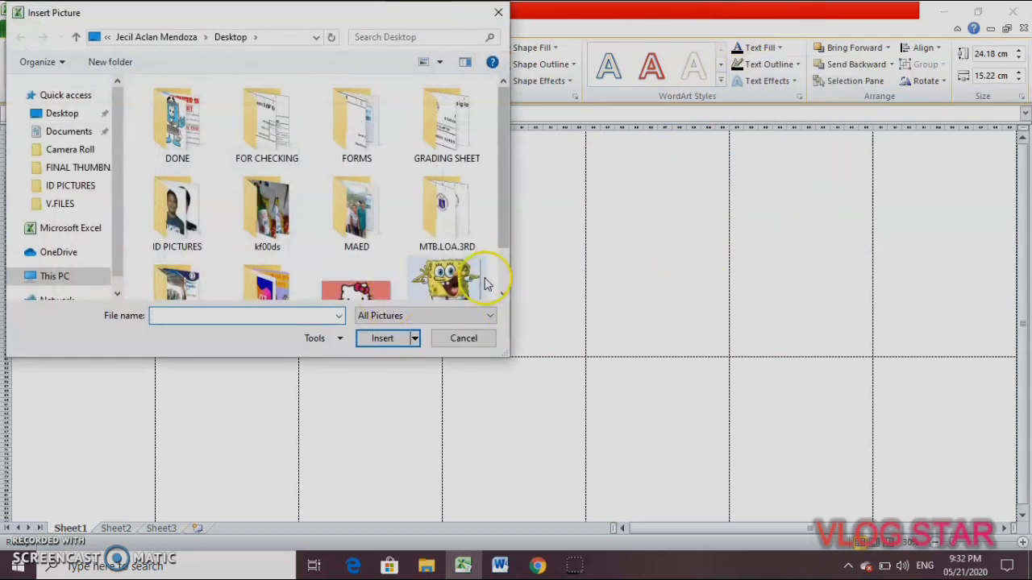
pyautogui.click(465, 290)
pyautogui.click(395, 338)
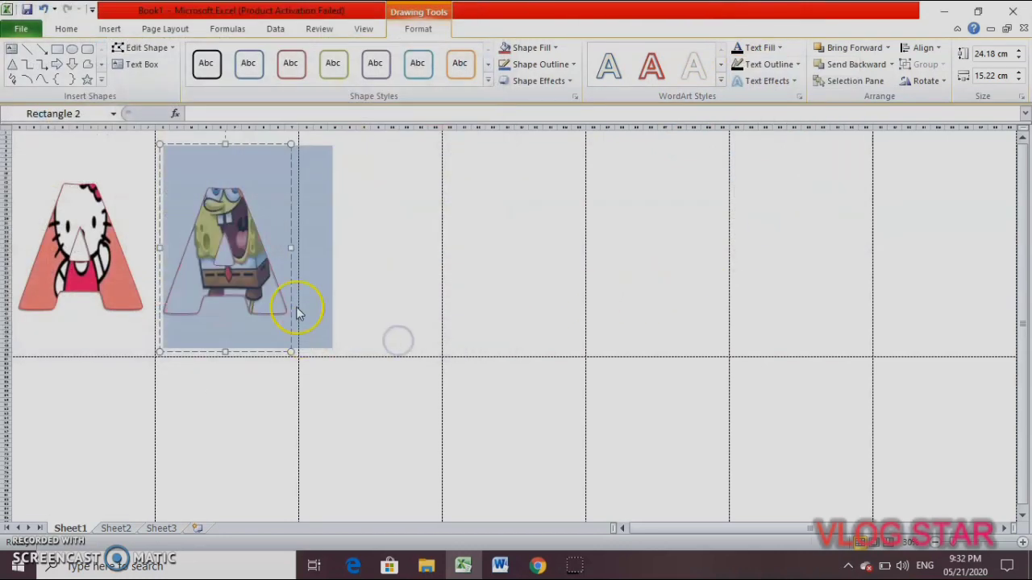
# Change the copied letter's text to B and nudge the shape slightly upward
pyautogui.click(180, 278)
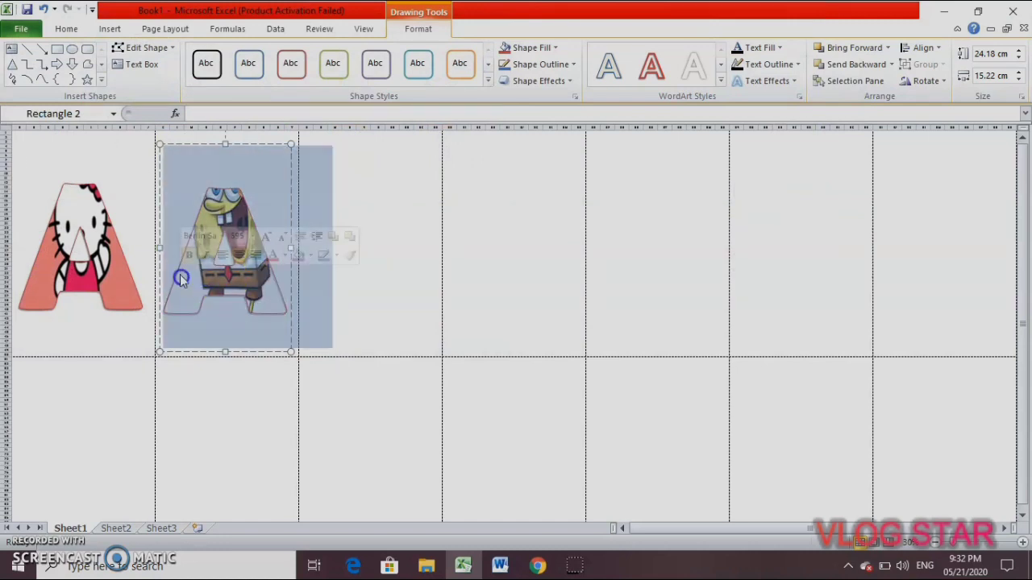
pyautogui.write('B')
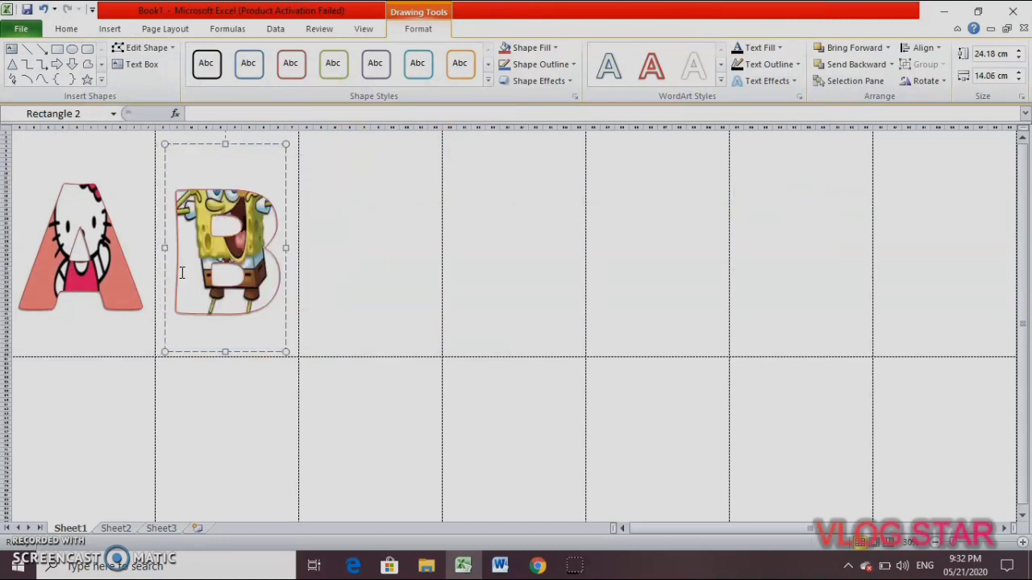
pyautogui.click(234, 148)
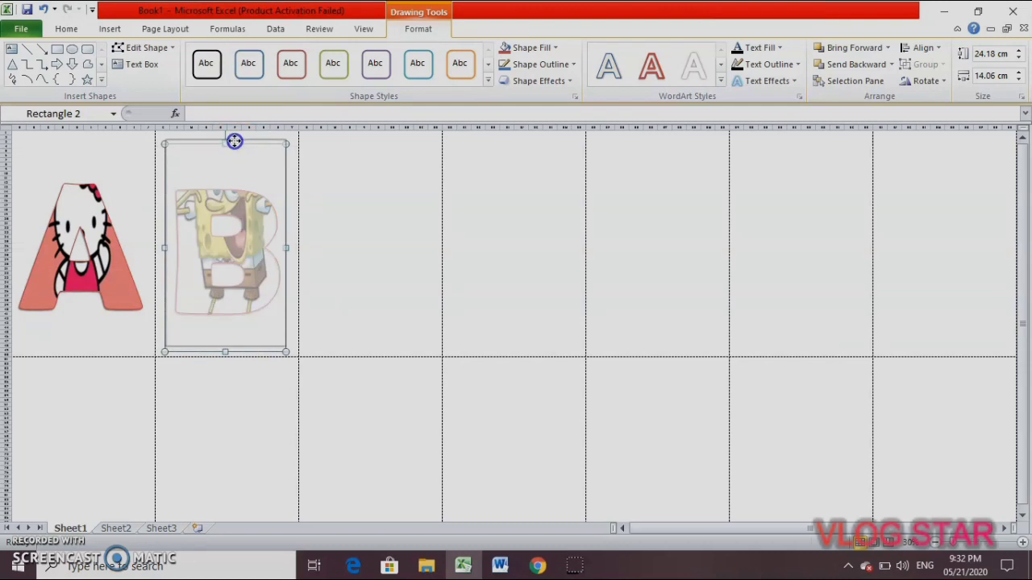
pyautogui.moveTo(234, 148); pyautogui.dragTo(235, 143)
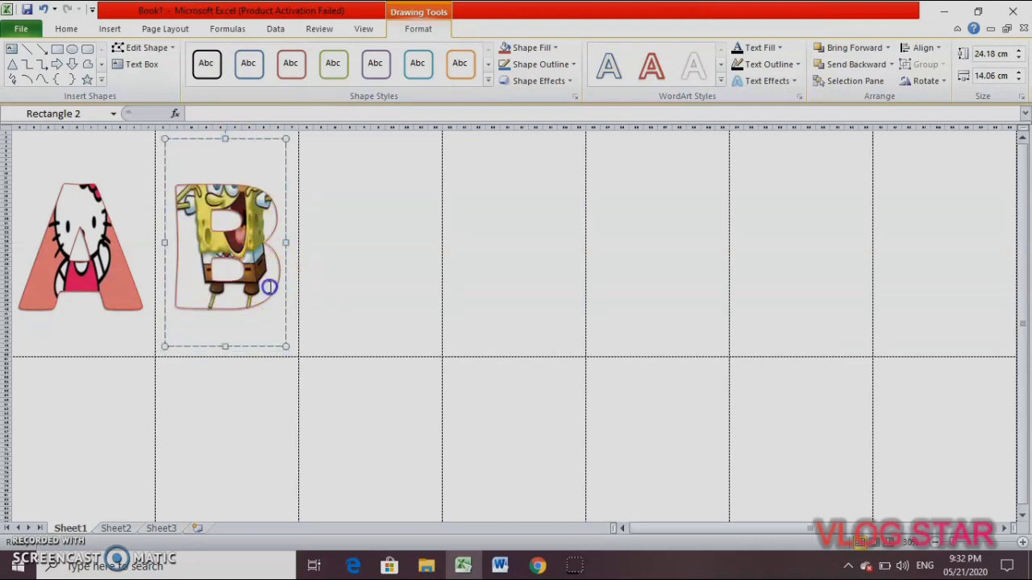
pyautogui.moveTo(285, 282); pyautogui.dragTo(194, 286)
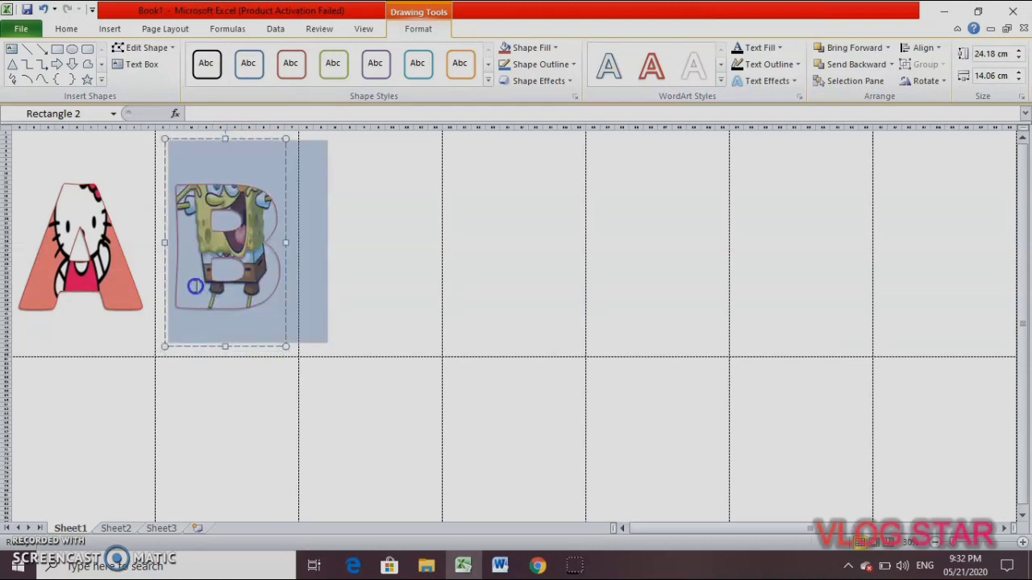
# Change the letter B's font to Bodoni MT Black
pyautogui.click(67, 30)
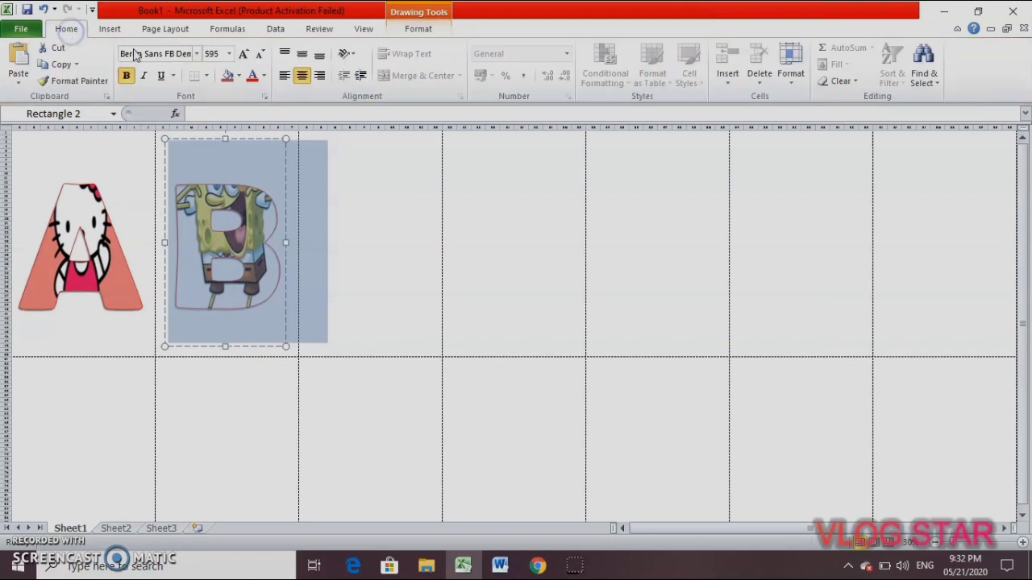
pyautogui.click(196, 53)
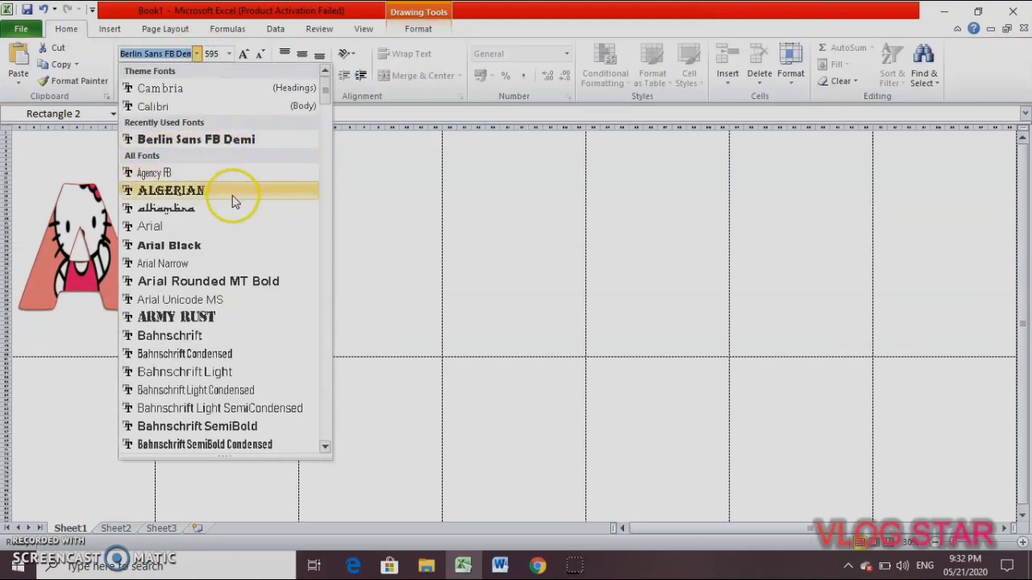
pyautogui.scroll(-2, 232, 278)
pyautogui.scroll(-2, 232, 278)
pyautogui.scroll(-3, 242, 334)
pyautogui.scroll(-3, 237, 341)
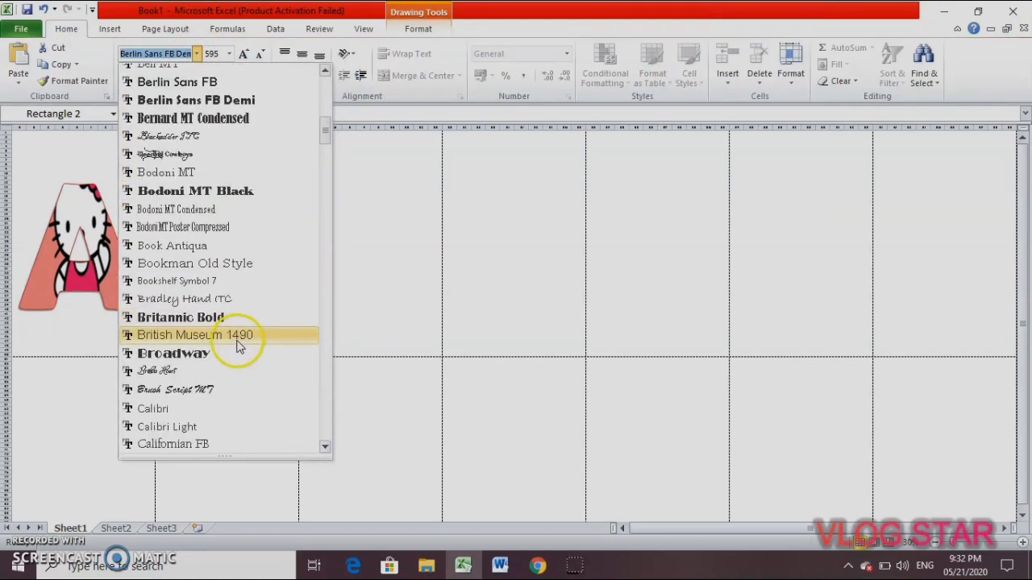
pyautogui.click(238, 191)
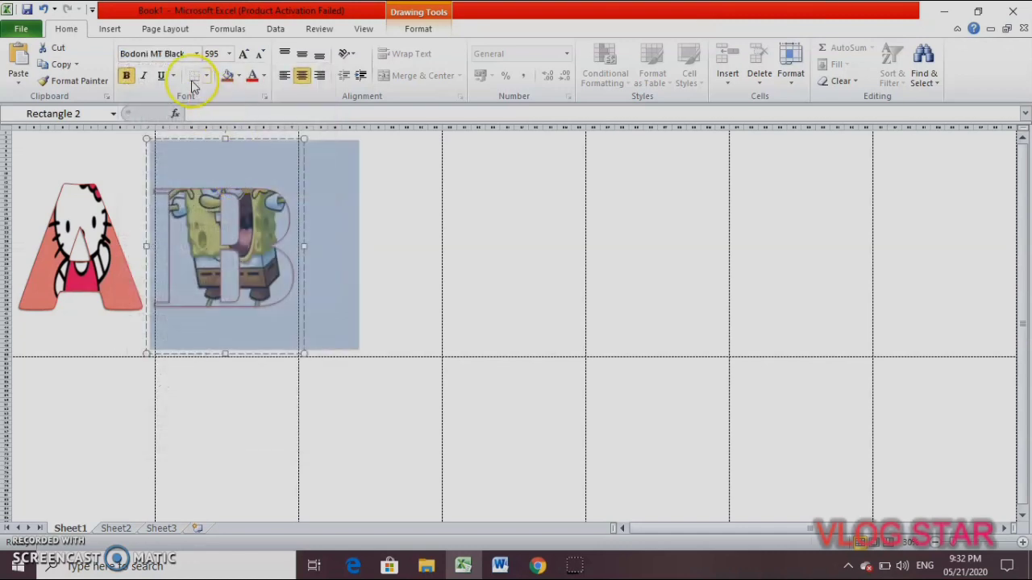
# Try the Comic Kings font on the letter B
pyautogui.click(195, 53)
pyautogui.scroll(-3, 201, 322)
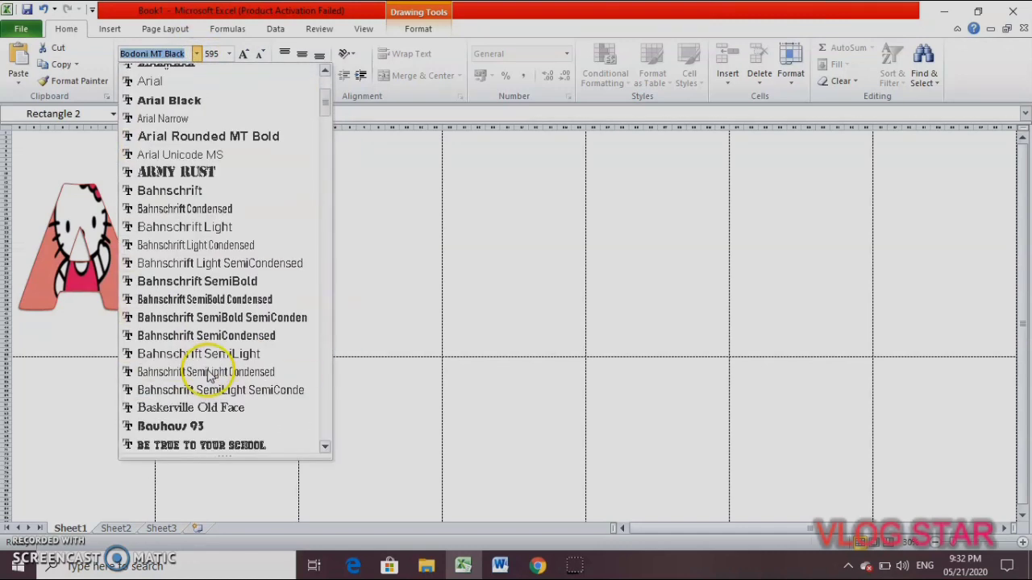
pyautogui.scroll(-3, 225, 354)
pyautogui.scroll(-3, 239, 386)
pyautogui.scroll(-5, 238, 388)
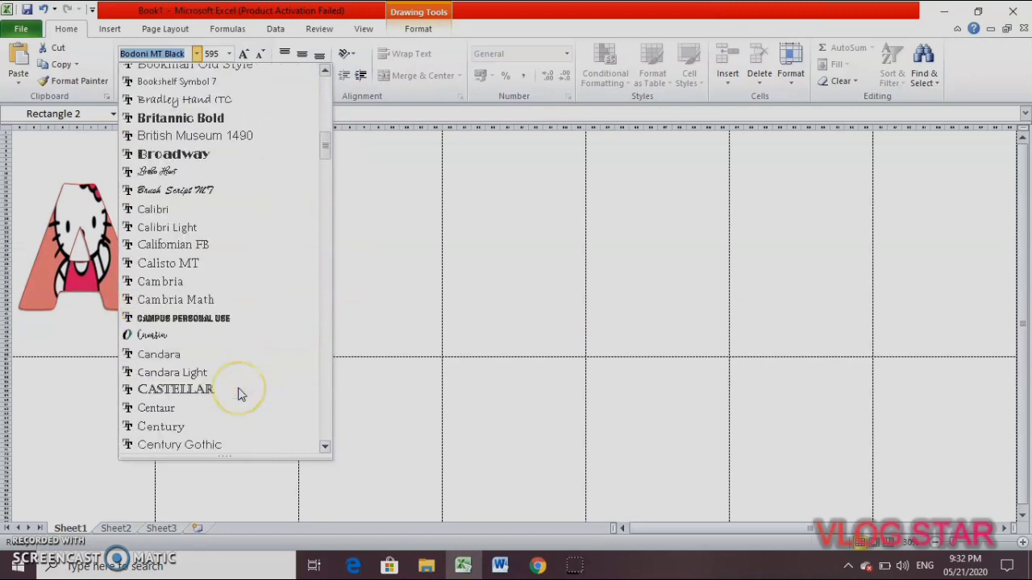
pyautogui.scroll(-3, 239, 391)
pyautogui.click(222, 336)
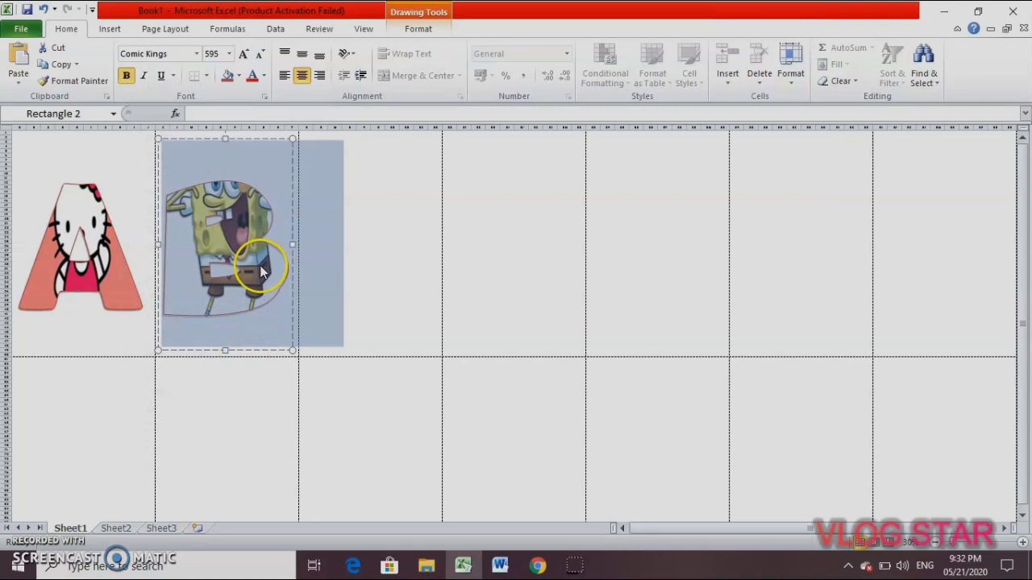
# Switch the letter B to the Cooper Black font
pyautogui.click(197, 54)
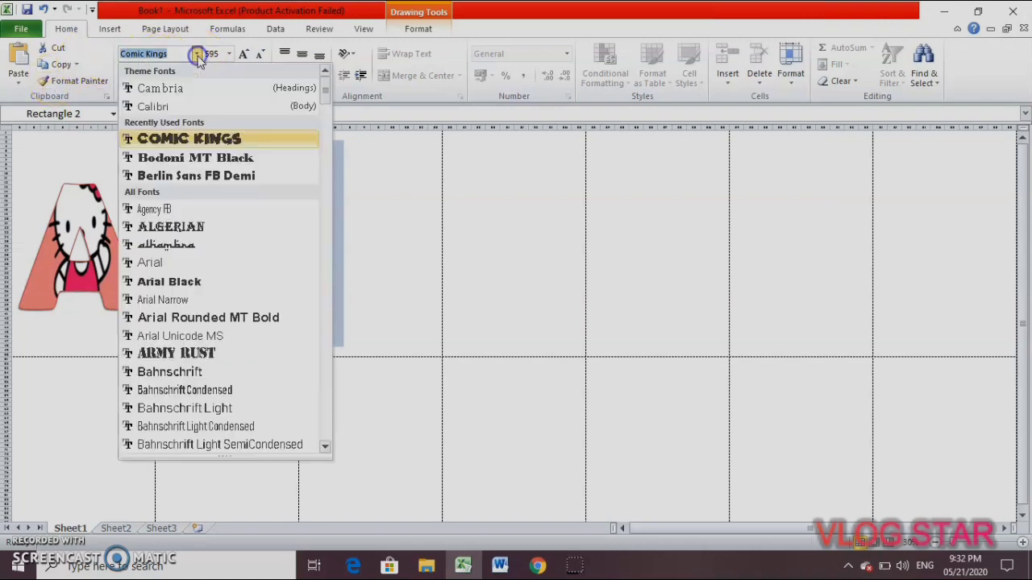
pyautogui.scroll(-1, 223, 403)
pyautogui.scroll(-4, 216, 412)
pyautogui.scroll(-7, 216, 411)
pyautogui.scroll(-1, 221, 403)
pyautogui.scroll(-1, 222, 403)
pyautogui.scroll(-3, 223, 403)
pyautogui.scroll(-1, 223, 404)
pyautogui.scroll(-1, 223, 404)
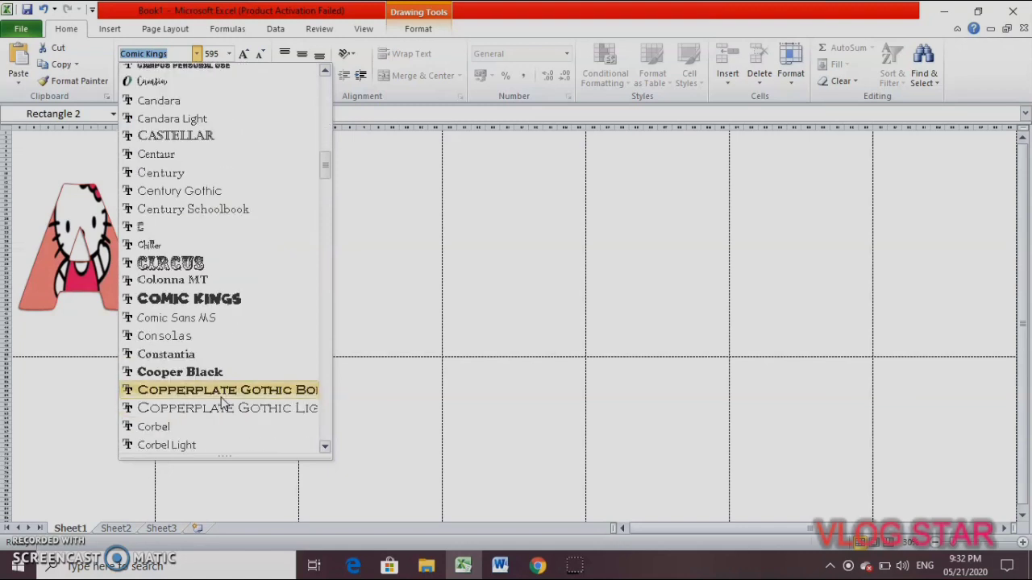
pyautogui.click(188, 371)
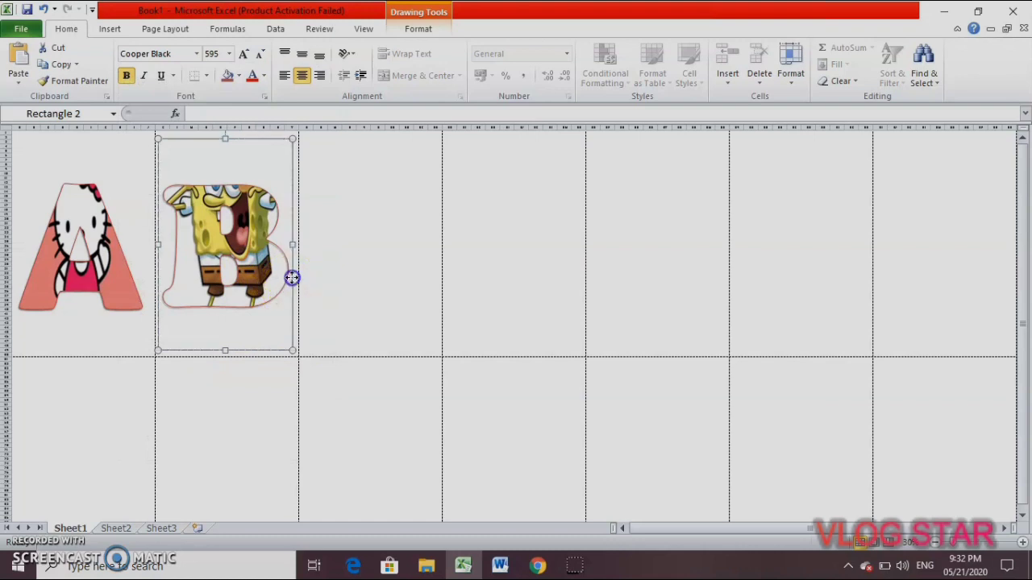
# Paste a copy of B into the third cell and fill it with the Hello Kitty picture
pyautogui.click(58, 64)
pyautogui.click(17, 61)
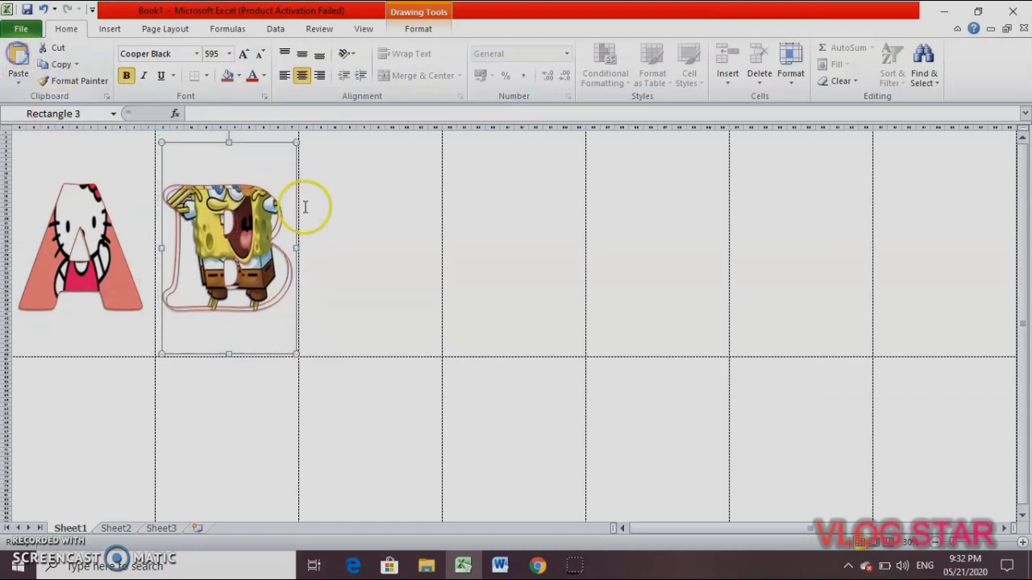
pyautogui.moveTo(295, 202); pyautogui.dragTo(439, 197)
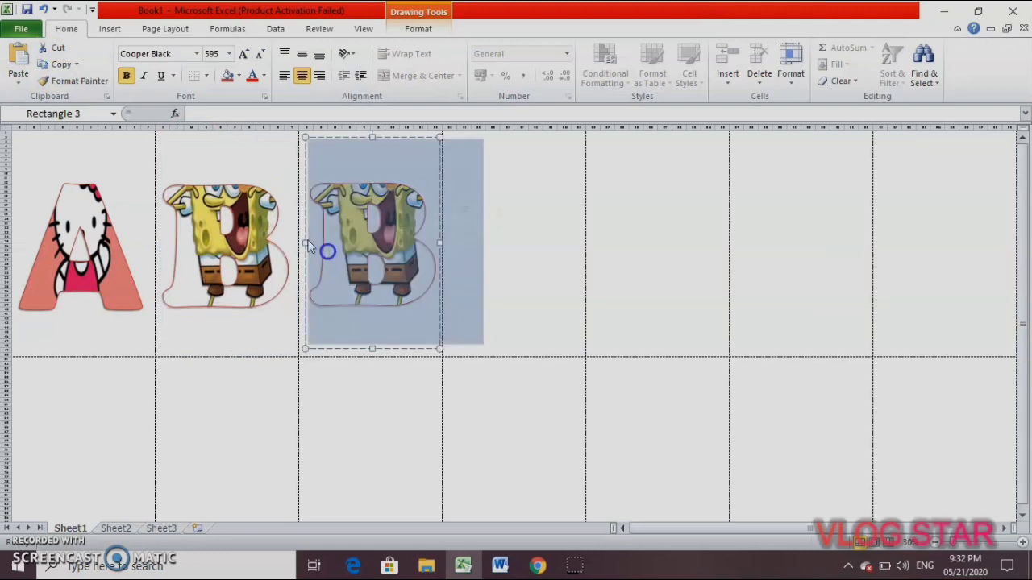
pyautogui.click(410, 31)
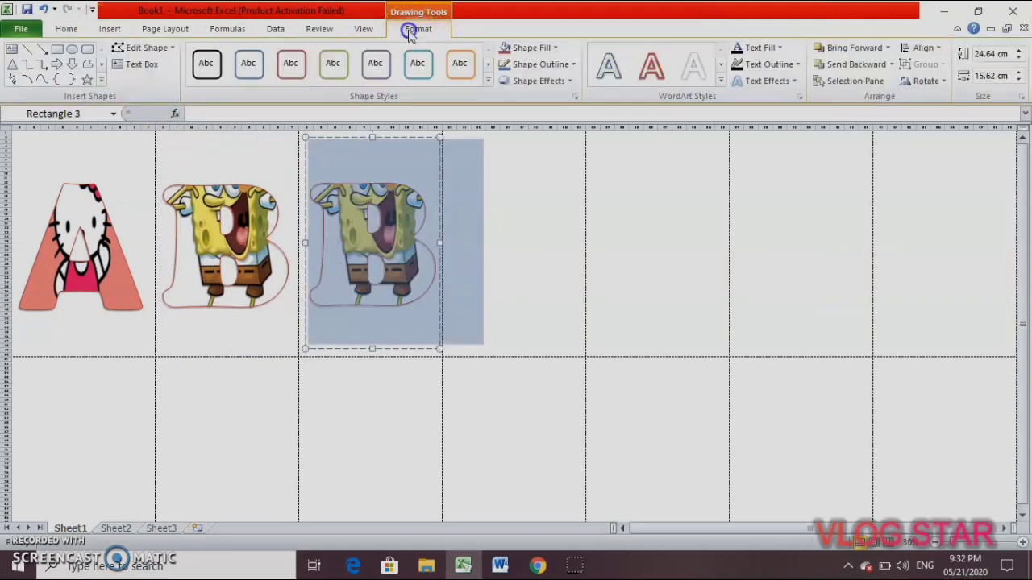
pyautogui.click(762, 47)
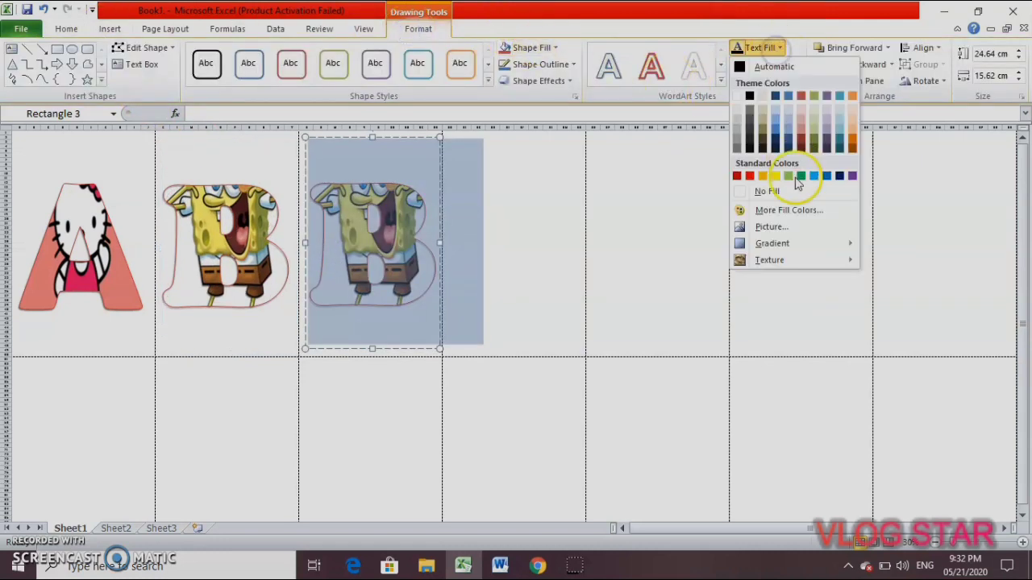
pyautogui.click(793, 230)
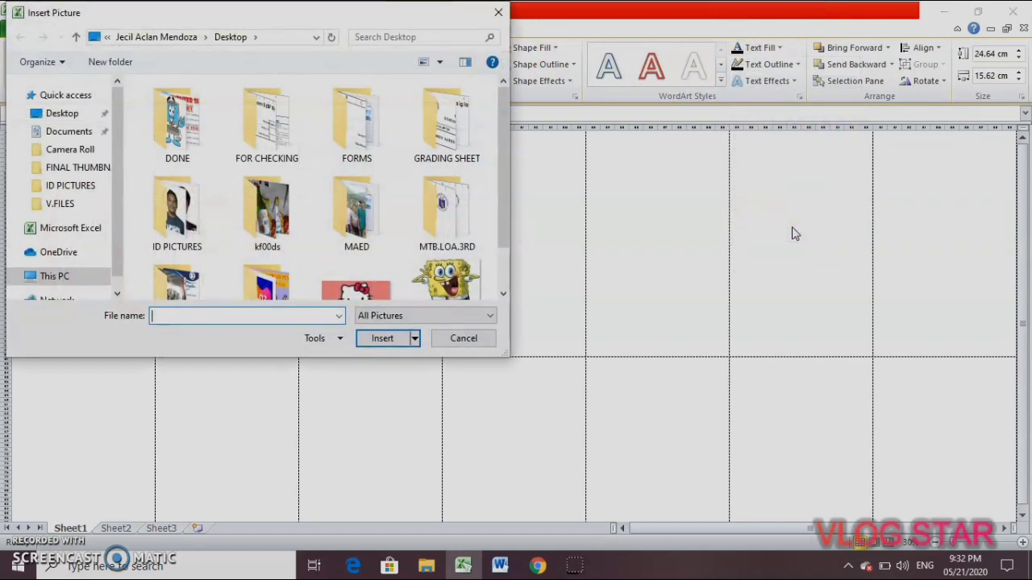
pyautogui.click(355, 286)
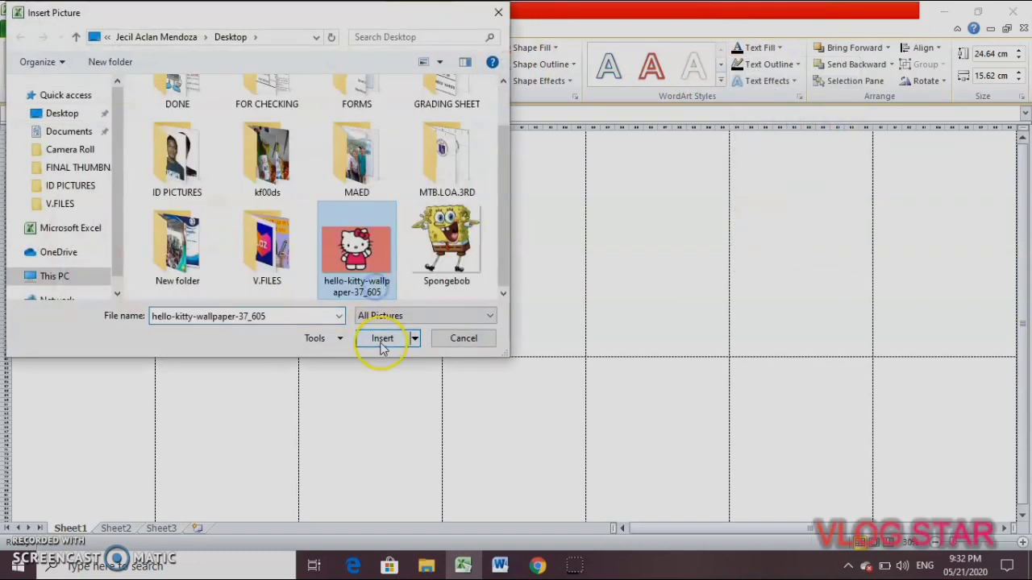
pyautogui.click(382, 338)
# Replace the third letter's text with C
pyautogui.click(374, 237)
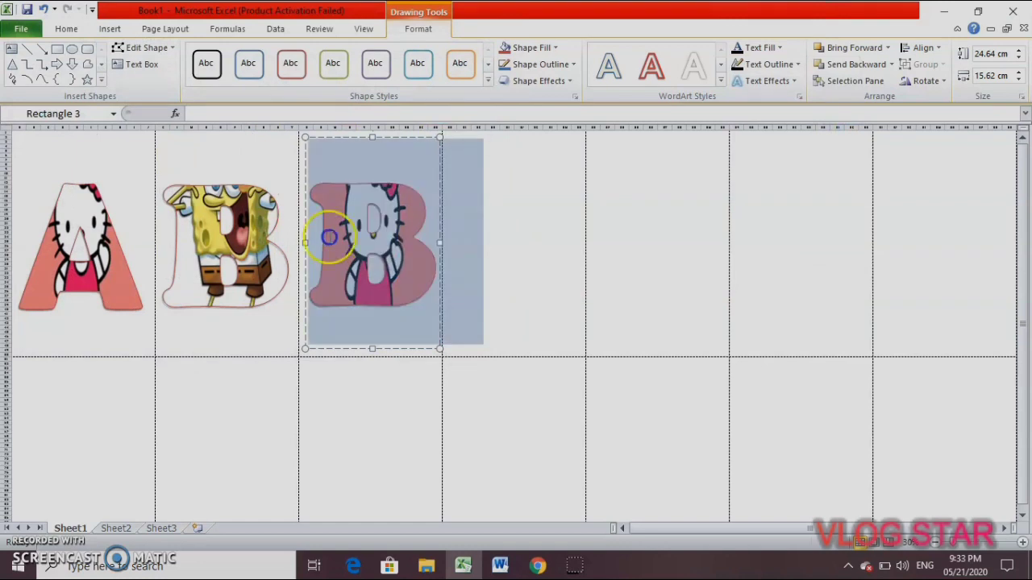
pyautogui.write('C')
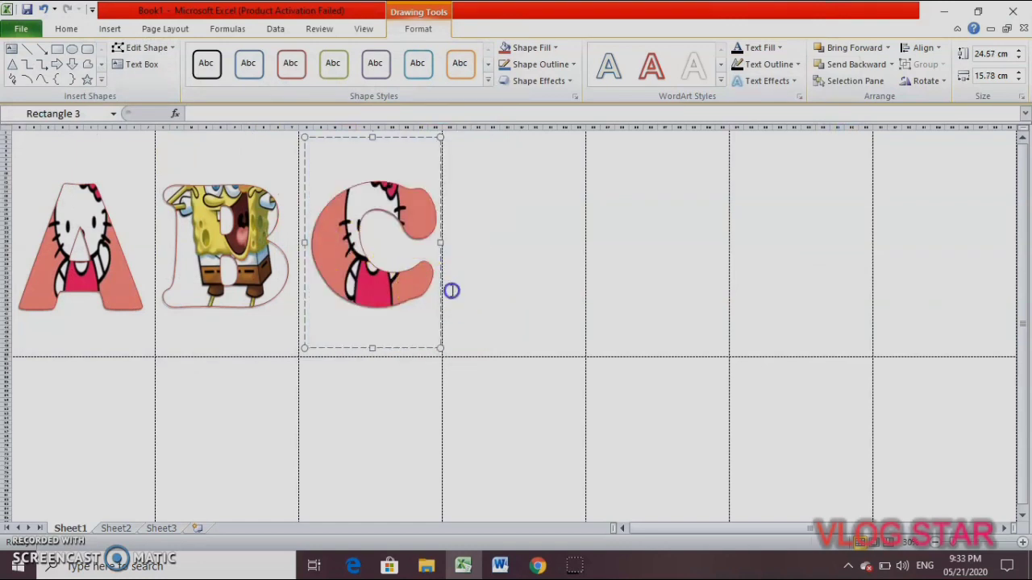
pyautogui.click(395, 382)
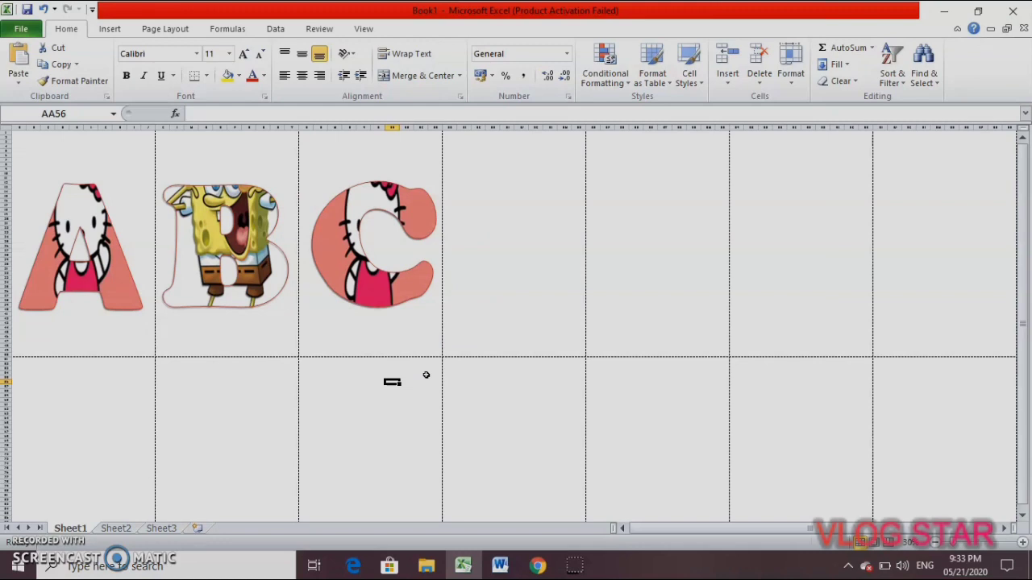
# Widen the C text box to about 48 cm and position CAT across three cells
pyautogui.click(362, 256)
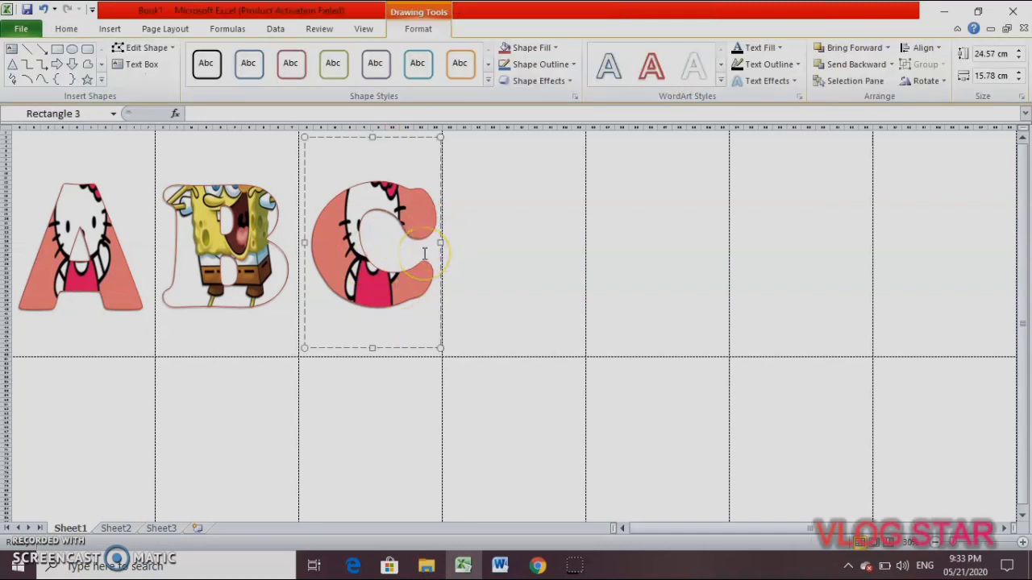
pyautogui.moveTo(440, 242); pyautogui.dragTo(579, 242)
pyautogui.moveTo(500, 142); pyautogui.dragTo(652, 135)
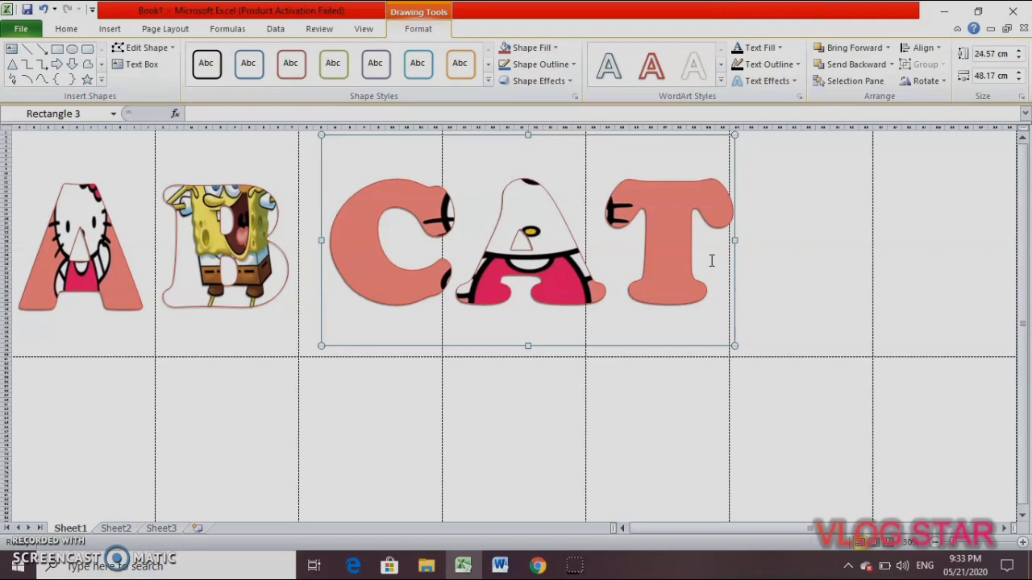
pyautogui.click(601, 139)
# Raise the CAT text box height to 26.05 cm and lower it slightly
pyautogui.moveTo(600, 140); pyautogui.dragTo(605, 145)
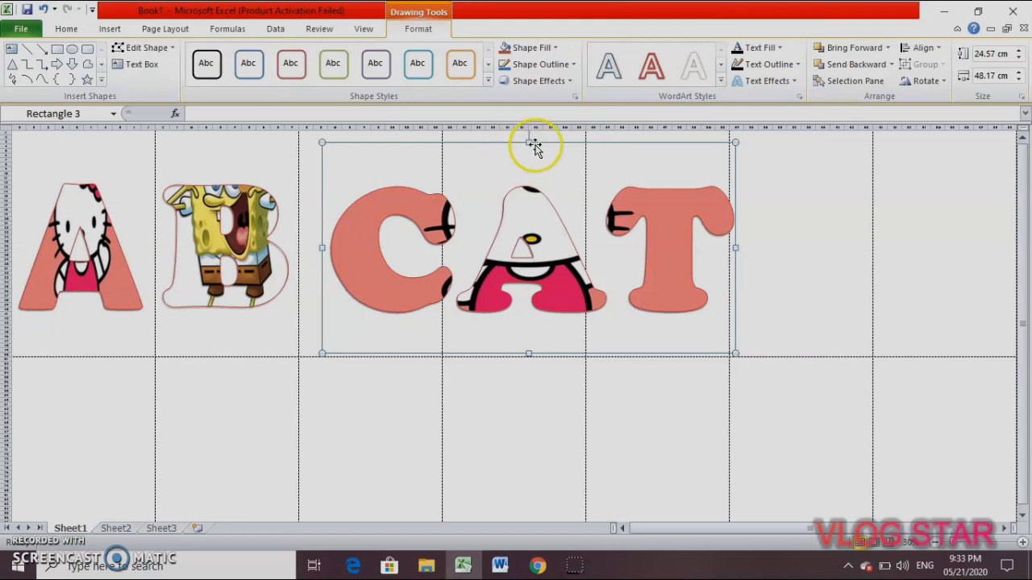
pyautogui.moveTo(530, 139); pyautogui.dragTo(532, 127)
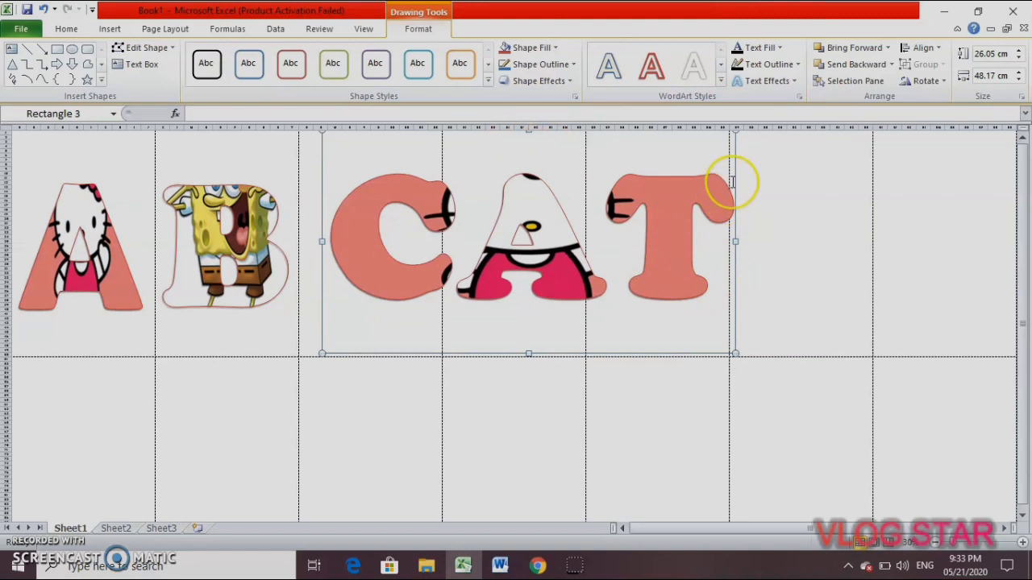
pyautogui.moveTo(733, 184); pyautogui.dragTo(735, 206)
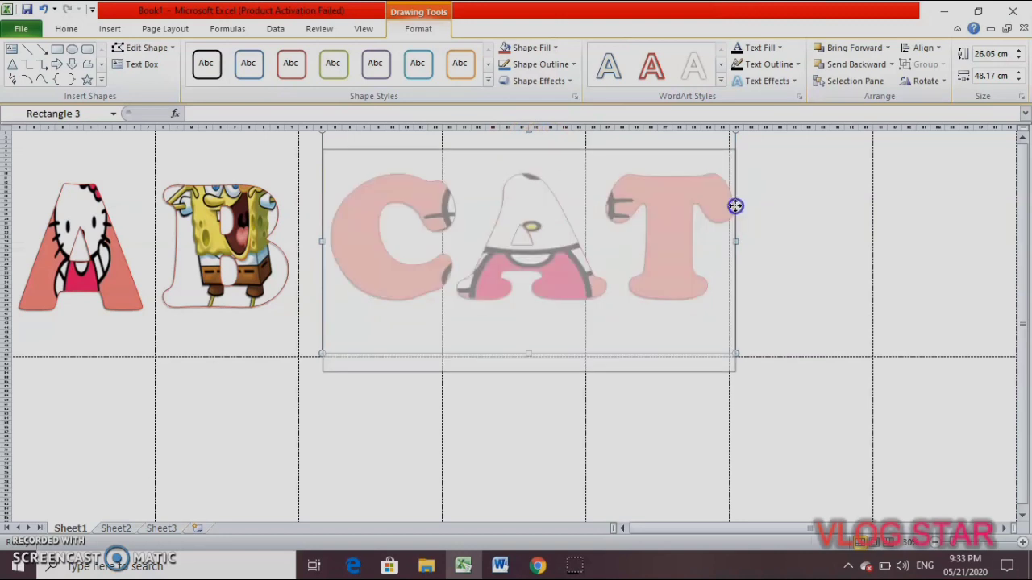
pyautogui.click(733, 258)
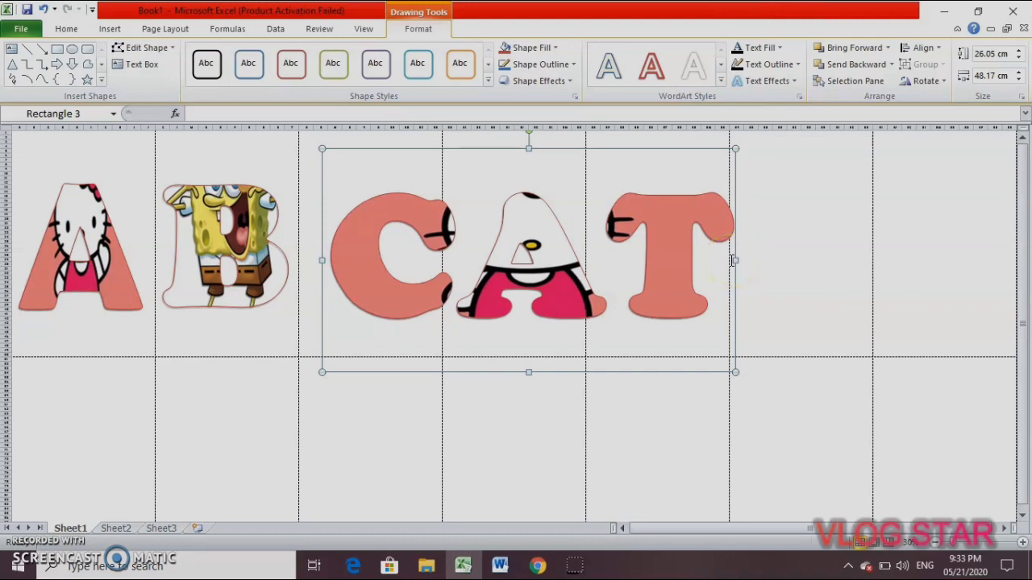
pyautogui.click(731, 260)
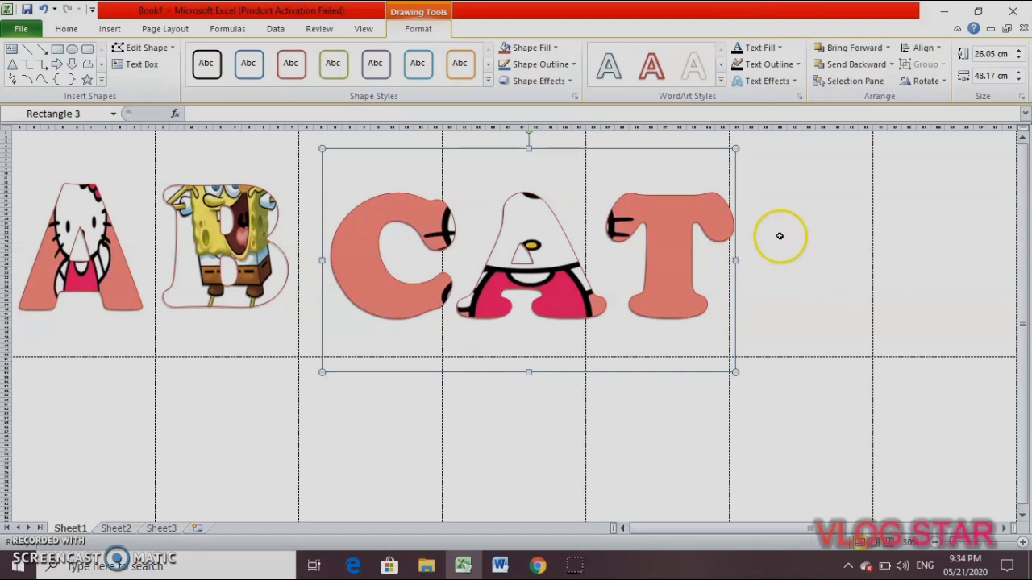